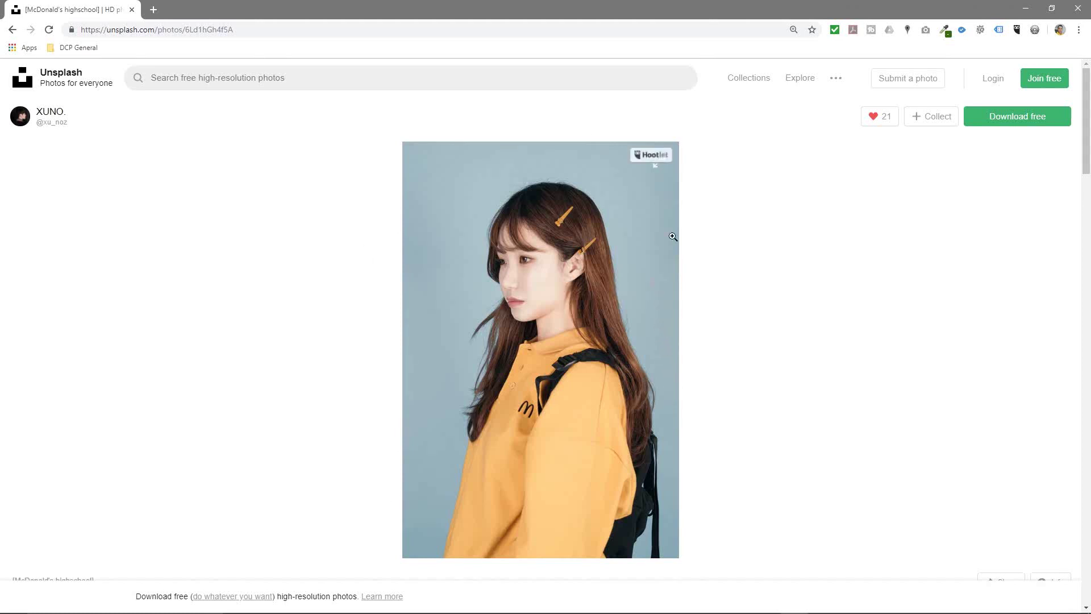
Step: Download the portrait photo from its Unsplash page and snap the browser to half of the desktop
{"action": "left_click", "coordinate": [1017, 109]}
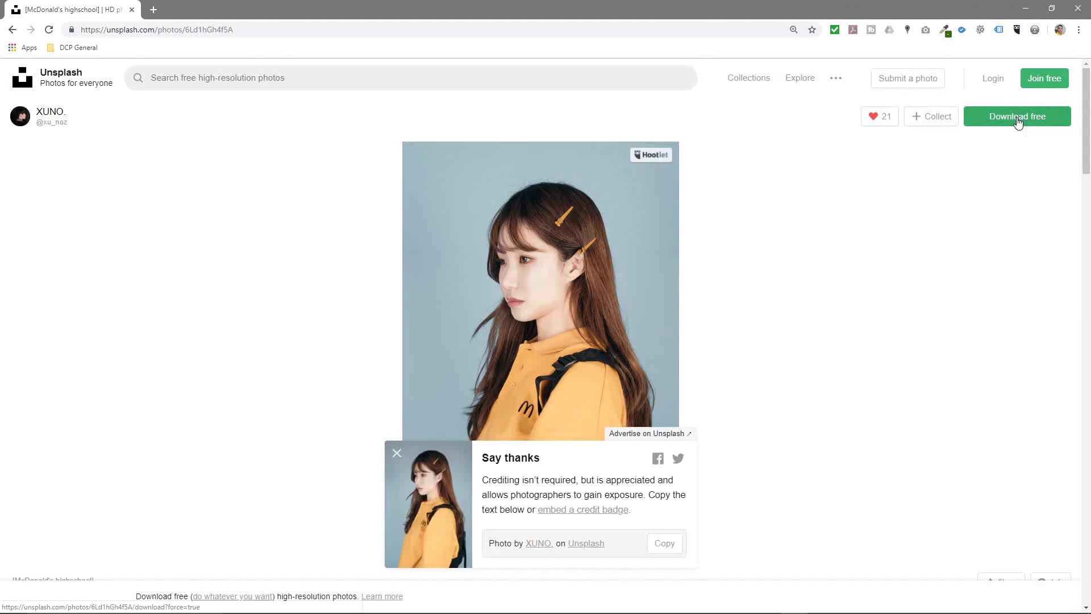
{"action": "left_click_drag", "start_coordinate": [490, 7], "coordinate": [15, 50]}
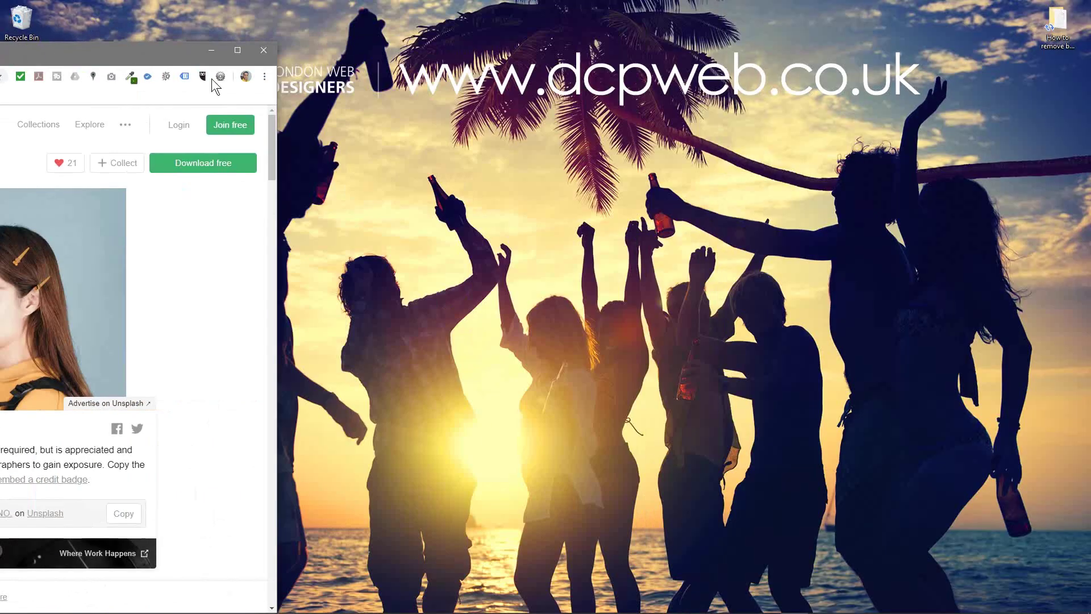
{"action": "left_click_drag", "start_coordinate": [211, 78], "coordinate": [1, 46]}
Step: Open the desktop folder "How to remove background using GIMP", place the downloaded JPG in it, and put the browser away
{"action": "left_click", "coordinate": [834, 83]}
{"action": "double_click", "coordinate": [1056, 26]}
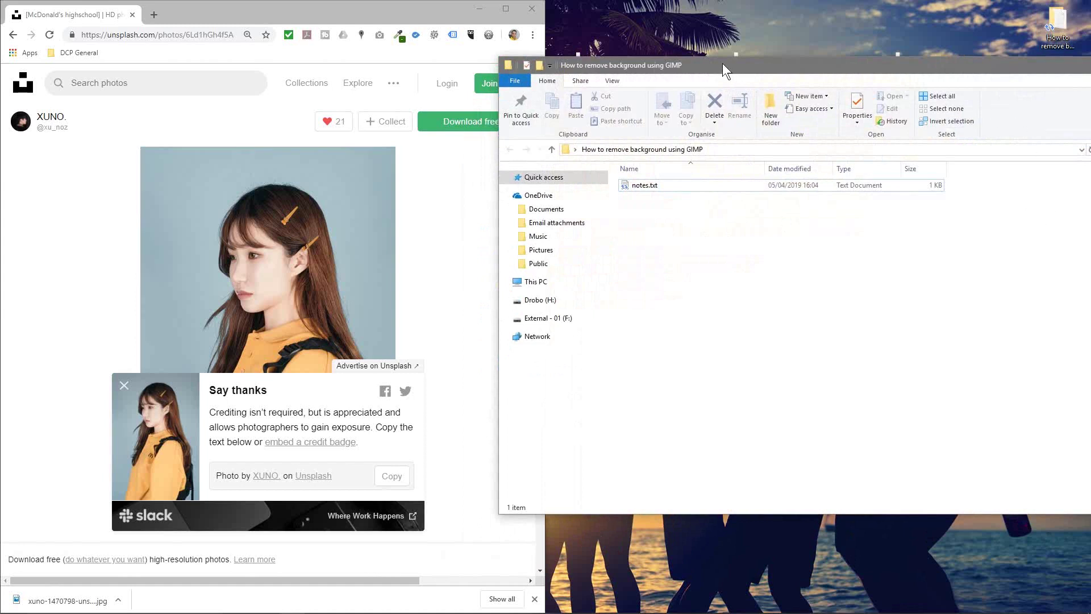
{"action": "left_click_drag", "start_coordinate": [722, 63], "coordinate": [1088, 171]}
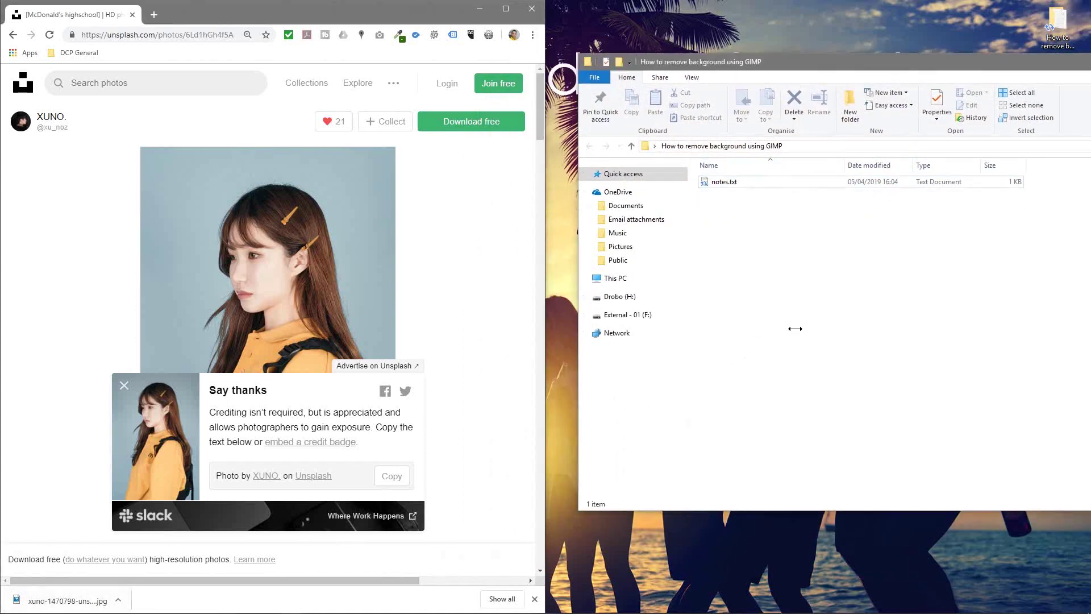
{"action": "left_click_drag", "start_coordinate": [68, 601], "coordinate": [757, 189]}
{"action": "left_click", "coordinate": [479, 8]}
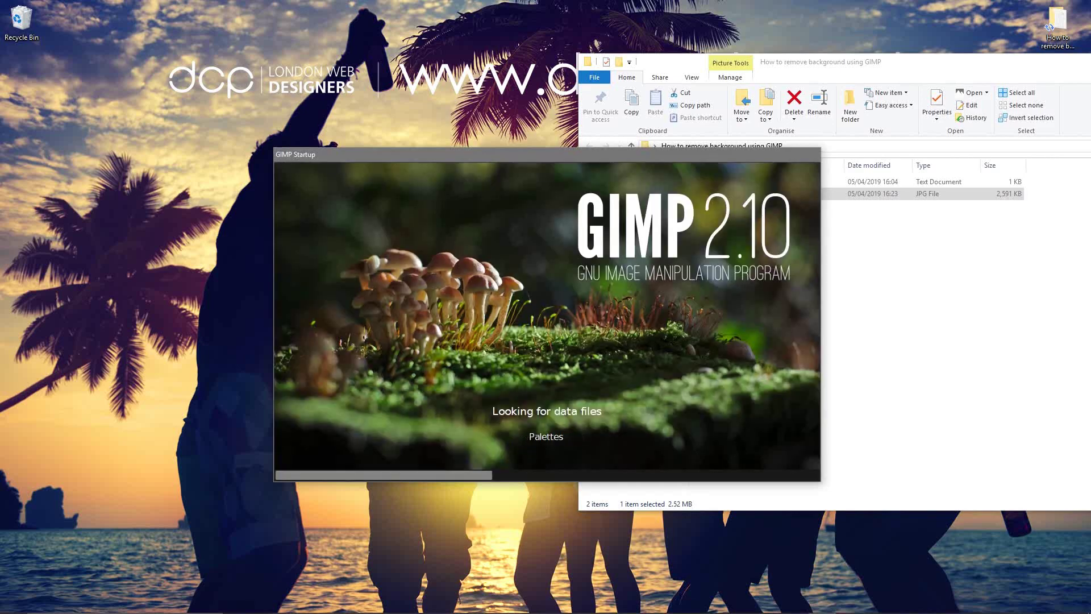
Step: Open xuno-1470798-unsplash (5).jpg from the folder in GIMP, converting it to the GIMP built-in sRGB working space
{"action": "key", "text": "alt+Tab"}
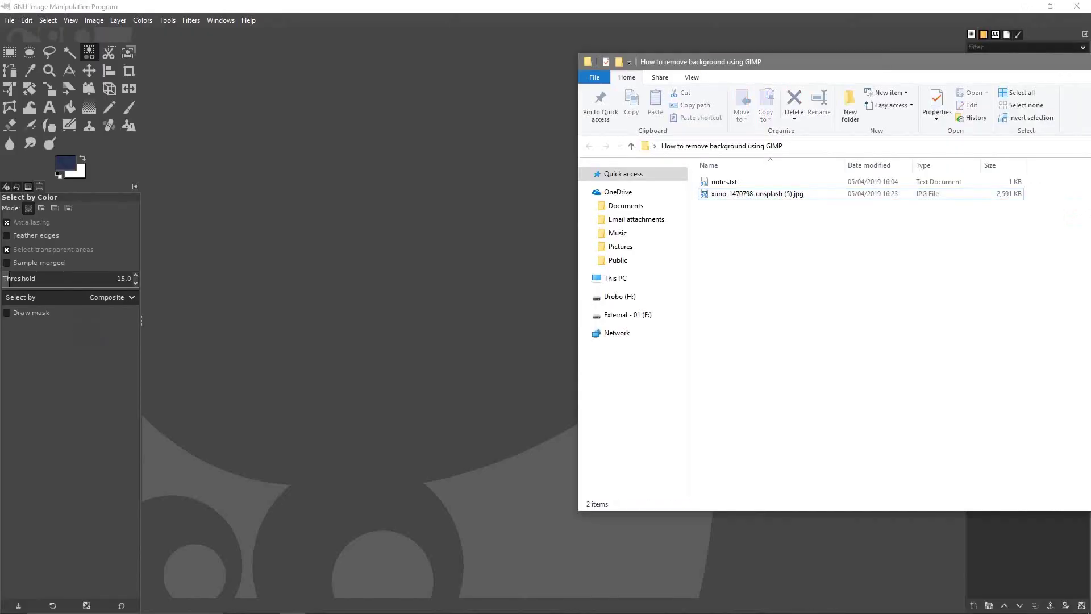
{"action": "left_click_drag", "start_coordinate": [802, 193], "coordinate": [480, 308]}
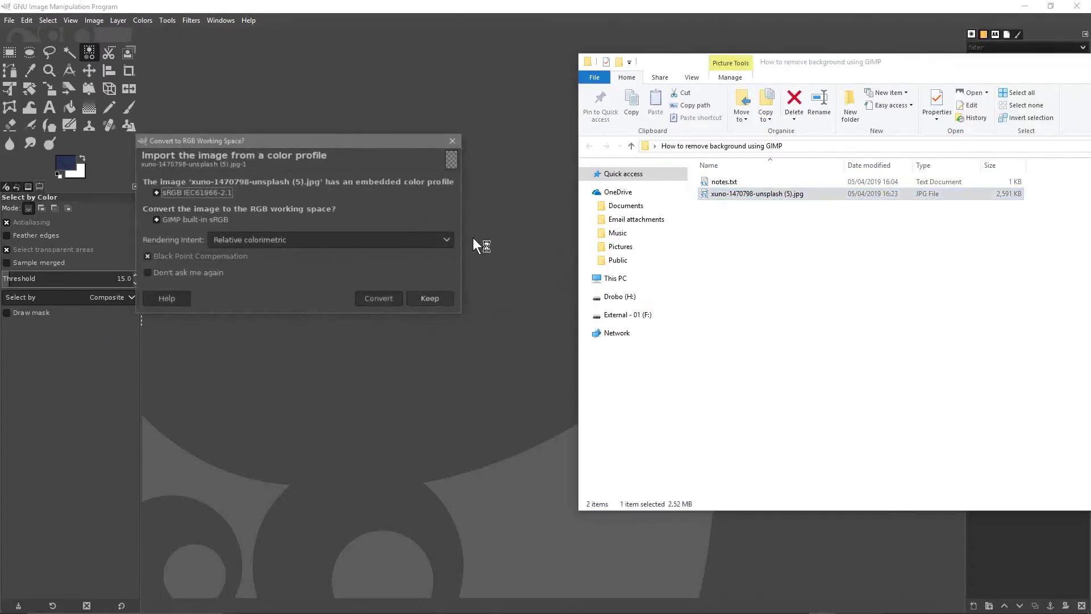
{"action": "left_click", "coordinate": [374, 301]}
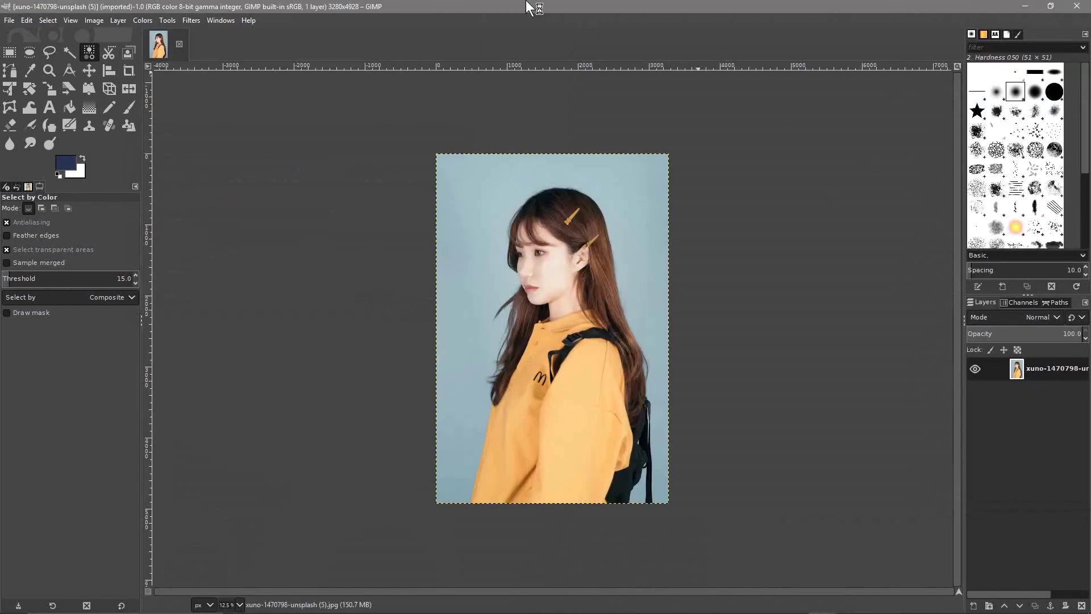
Step: Add an alpha channel to the photo layer and place a new white-filled 3280 × 4928 px layer beneath it
{"action": "right_click", "coordinate": [1045, 369]}
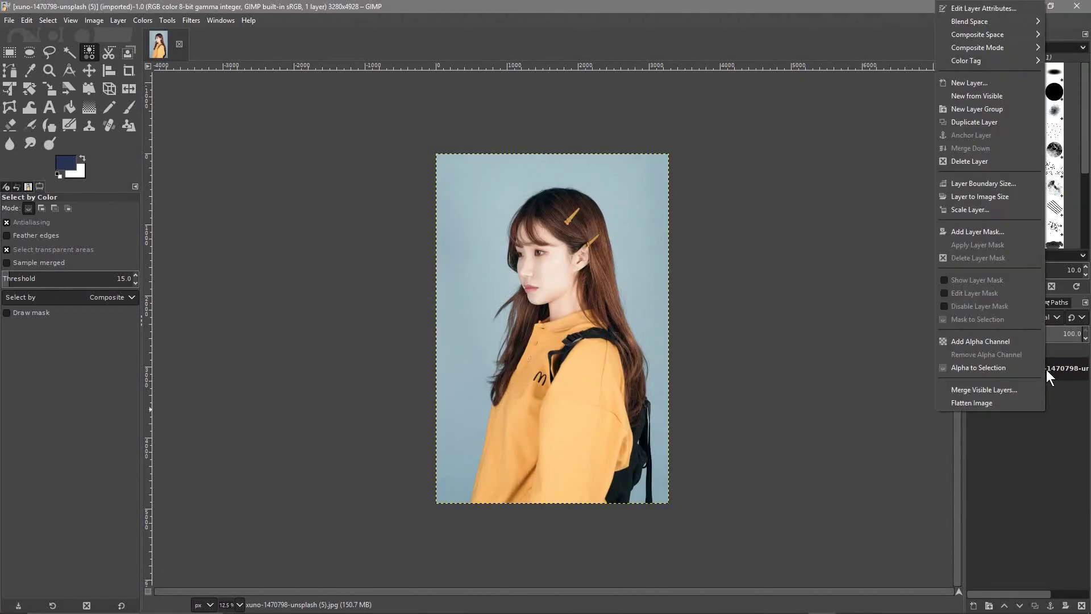
{"action": "left_click", "coordinate": [981, 342]}
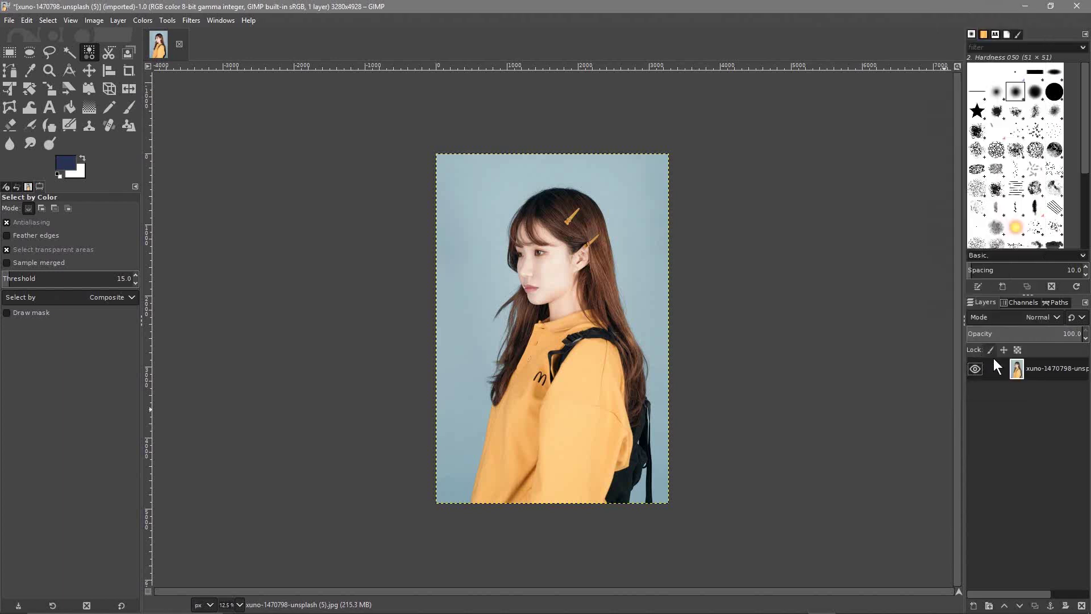
{"action": "left_click", "coordinate": [976, 609]}
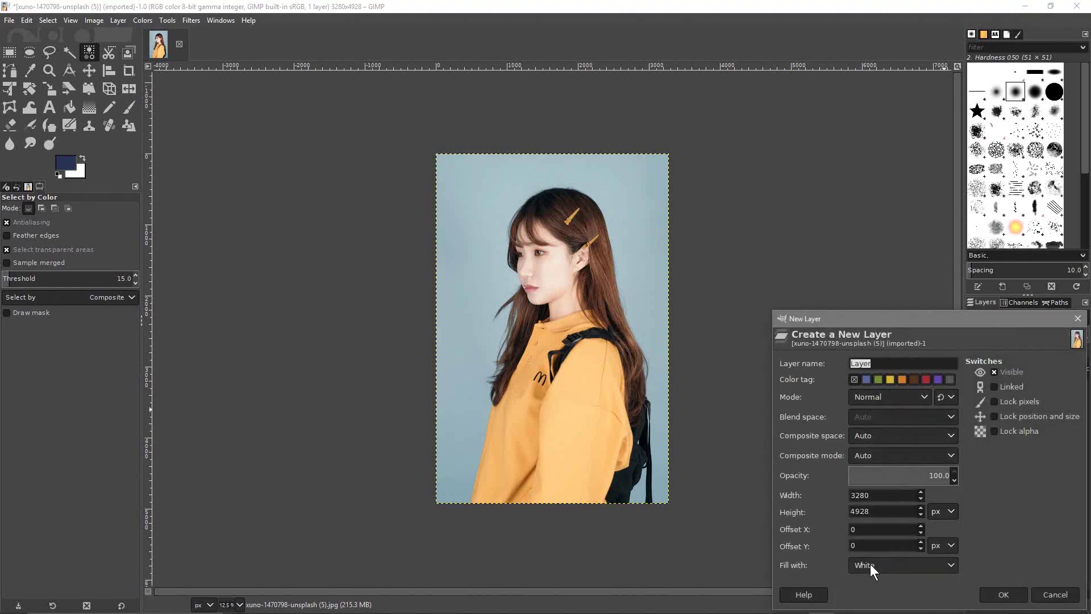
{"action": "left_click", "coordinate": [1003, 595]}
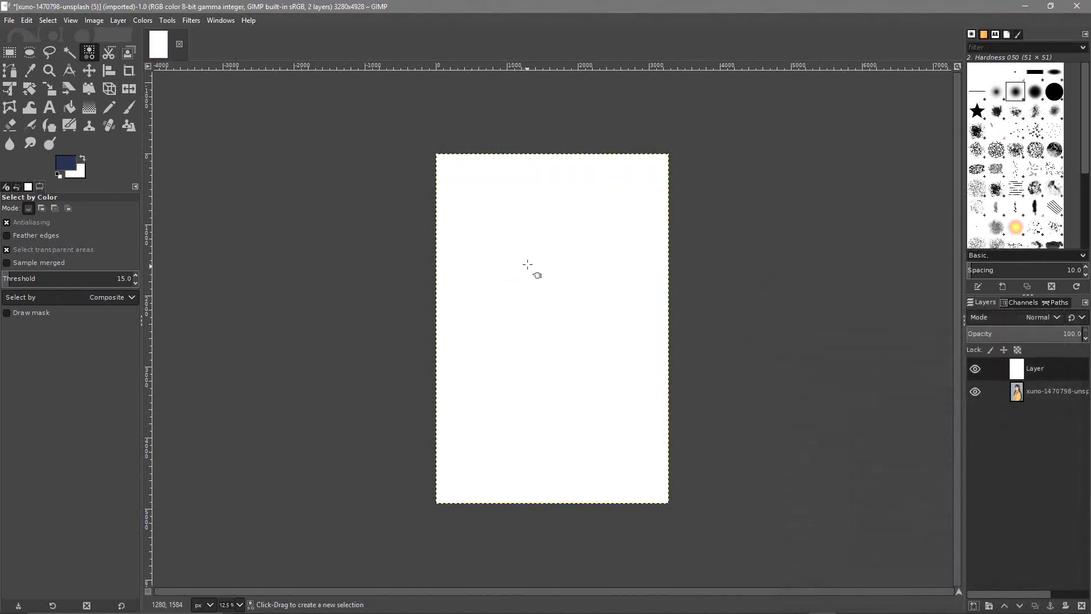
{"action": "left_click_drag", "start_coordinate": [1035, 370], "coordinate": [1038, 403]}
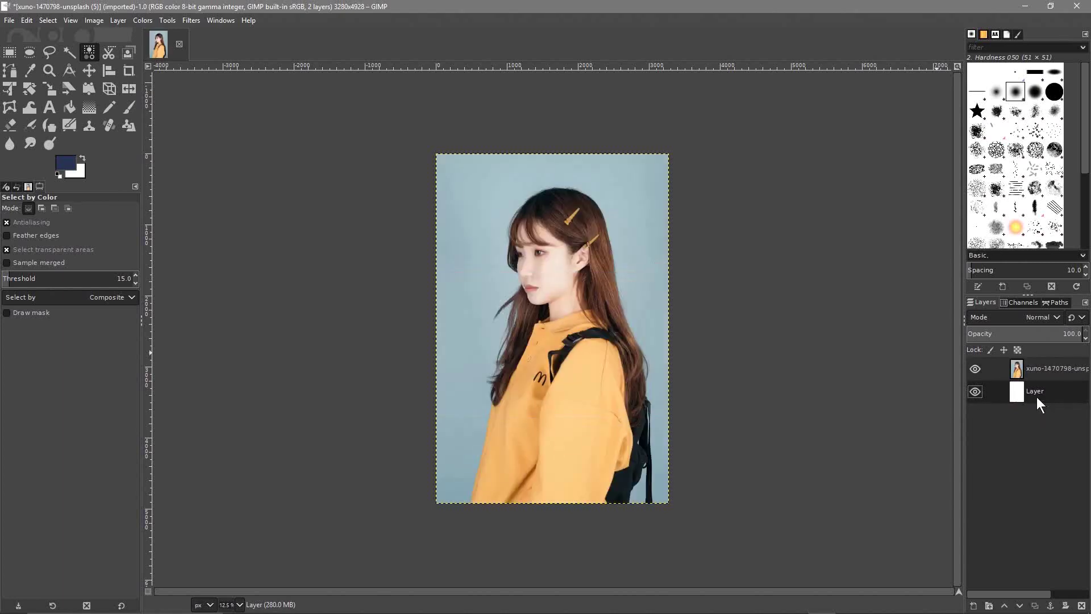
Step: Select the blue backdrop by color on the photo layer and cut the selected pixels
{"action": "left_click", "coordinate": [1050, 367]}
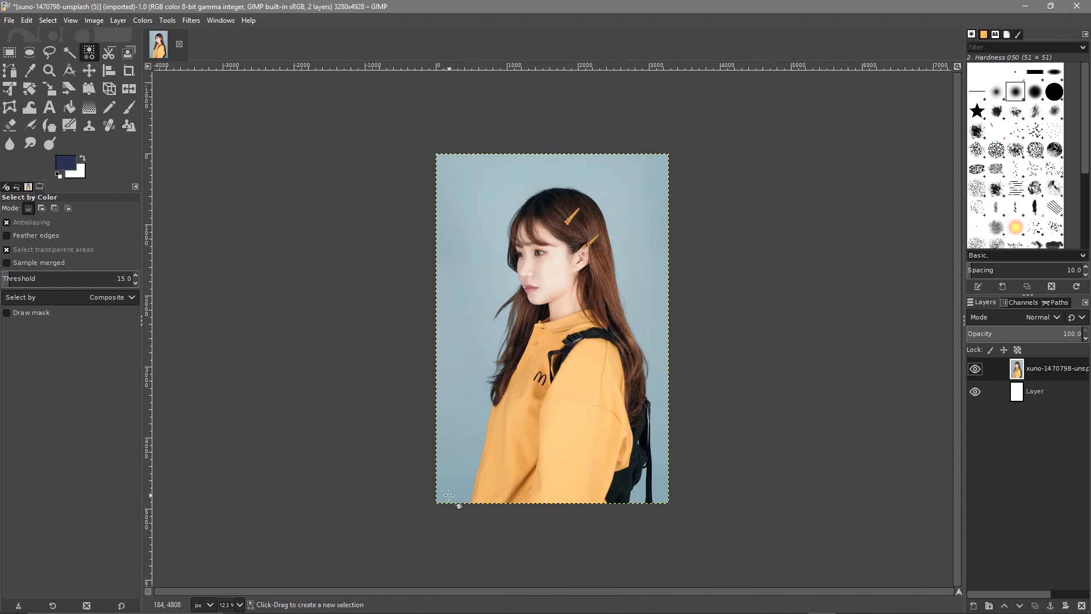
{"action": "left_click", "coordinate": [464, 483]}
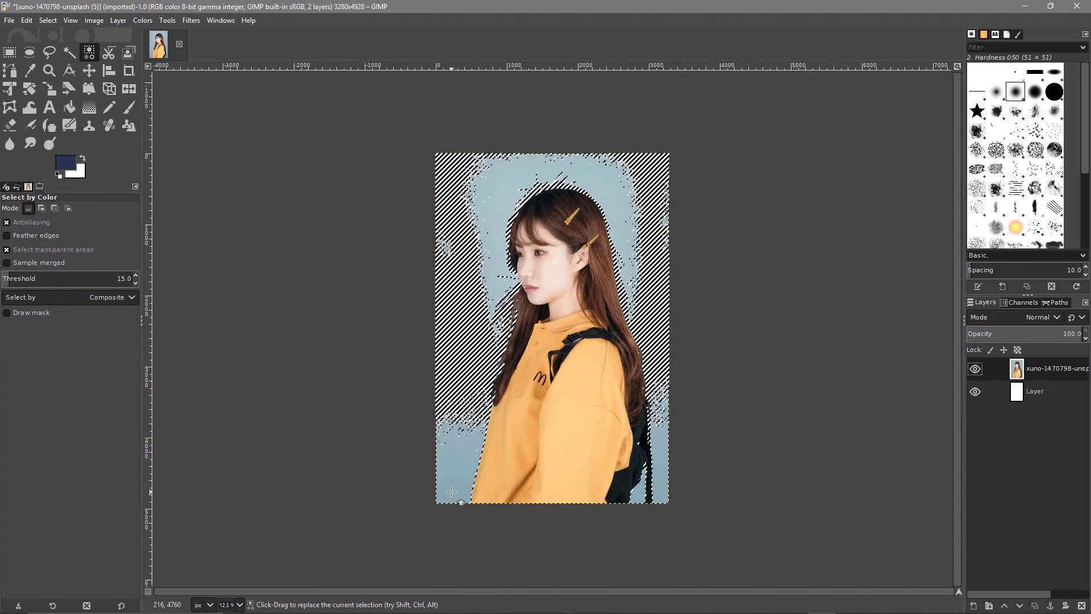
{"action": "mouse_move", "coordinate": [461, 482]}
{"action": "left_mouse_down"}
{"action": "mouse_move", "coordinate": [454, 495]}
{"action": "mouse_move", "coordinate": [464, 482]}
{"action": "left_mouse_up"}
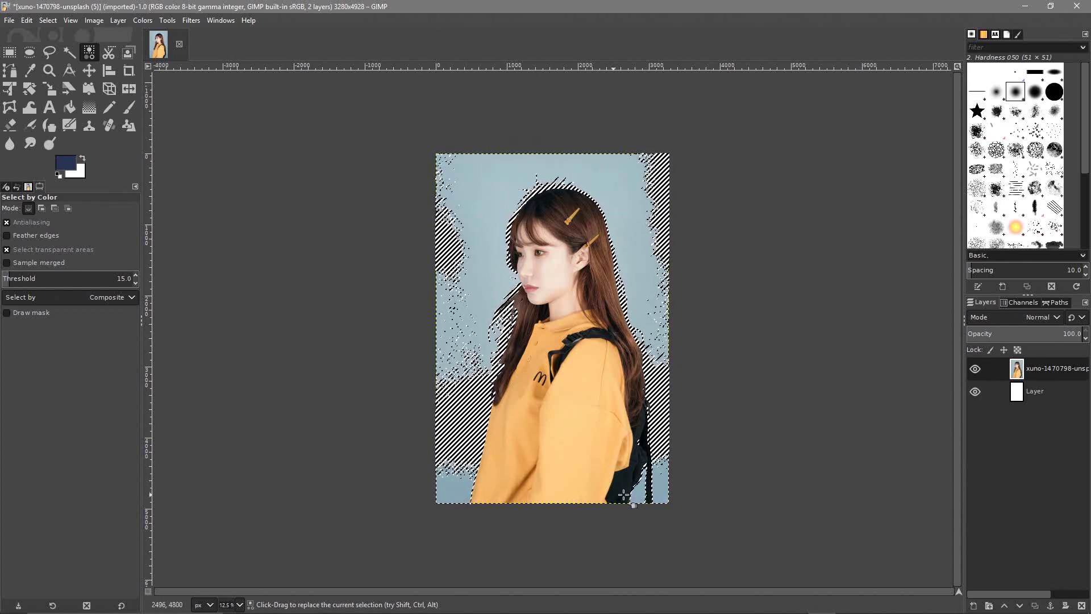
{"action": "left_click", "coordinate": [22, 20]}
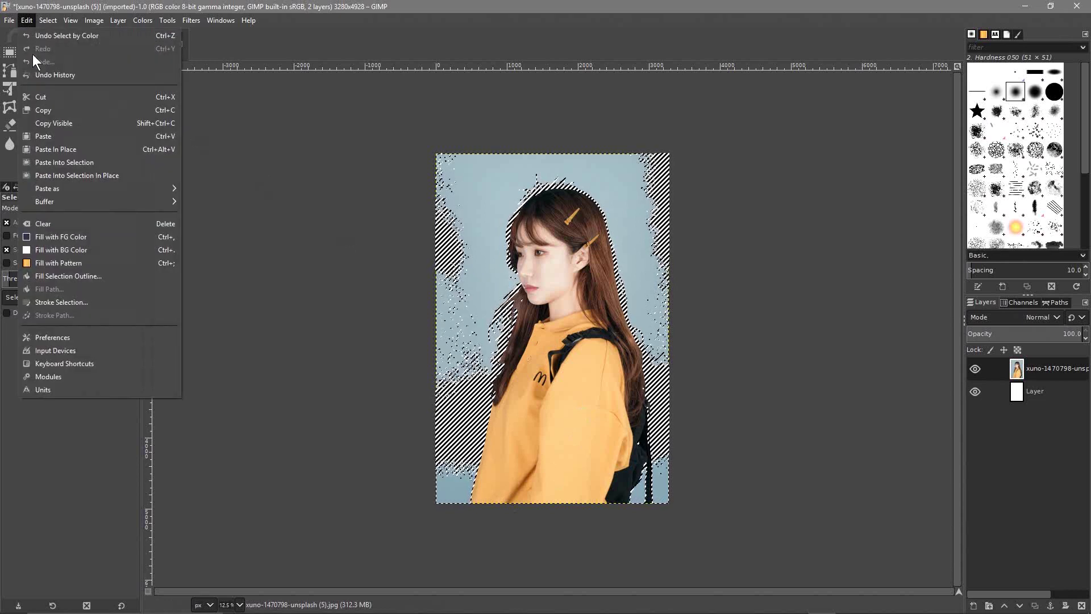
{"action": "left_click", "coordinate": [40, 100]}
Step: Cut the remaining blue backdrop areas from the photo layer and clear the selection
{"action": "left_click_drag", "start_coordinate": [358, 359], "coordinate": [391, 490]}
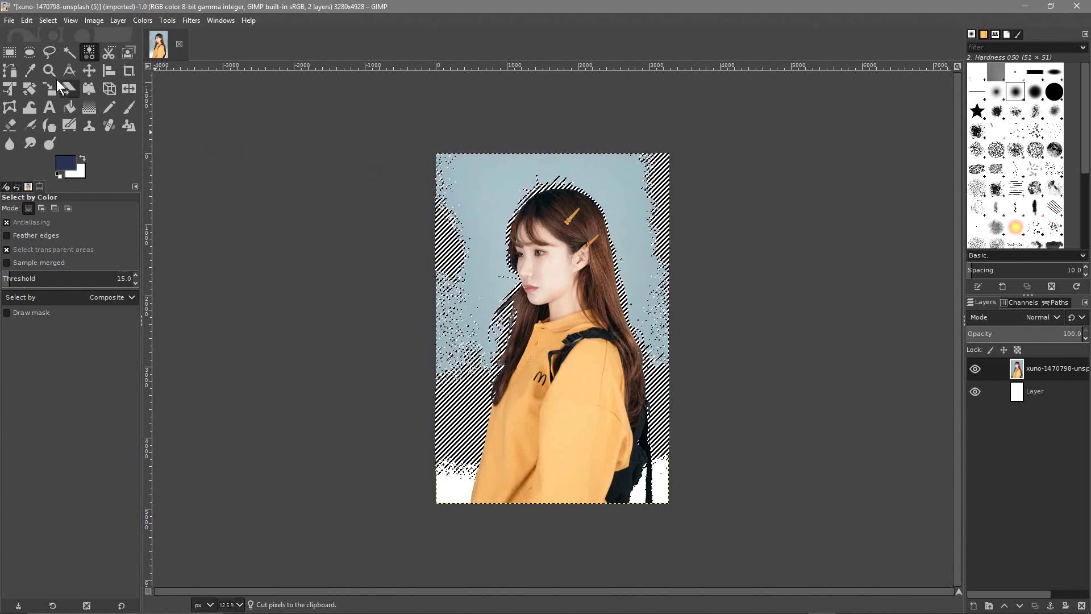
{"action": "left_click", "coordinate": [29, 19]}
{"action": "left_click", "coordinate": [36, 93]}
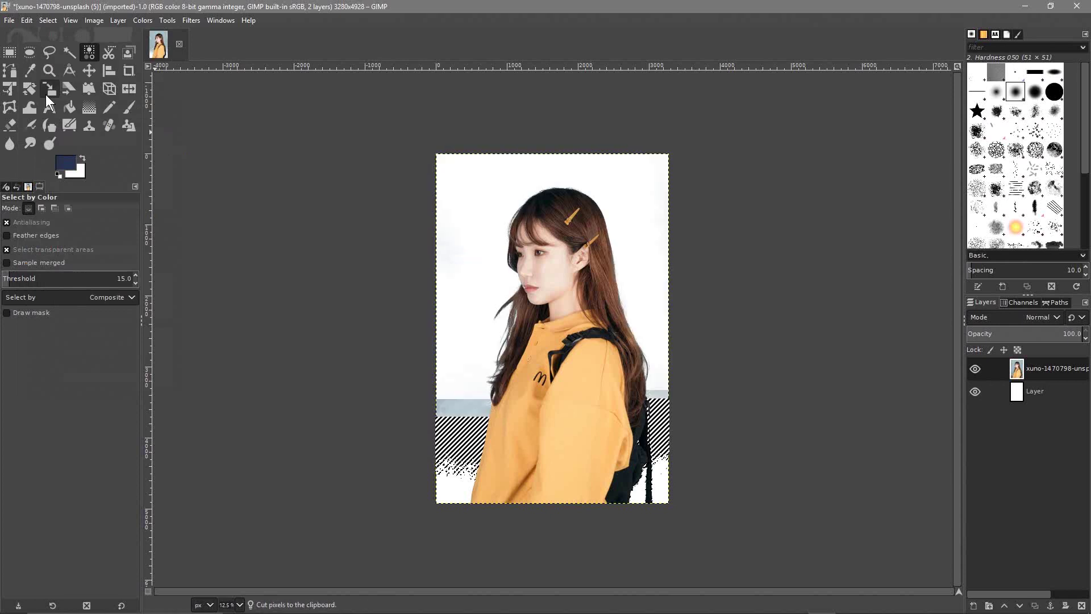
{"action": "left_click", "coordinate": [47, 21]}
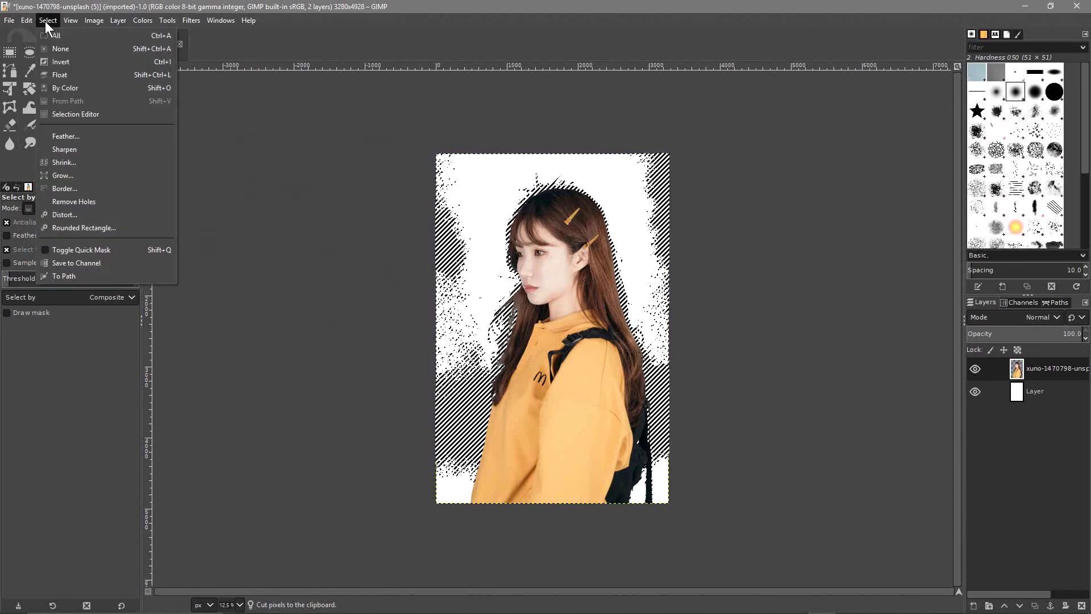
{"action": "left_click", "coordinate": [60, 48]}
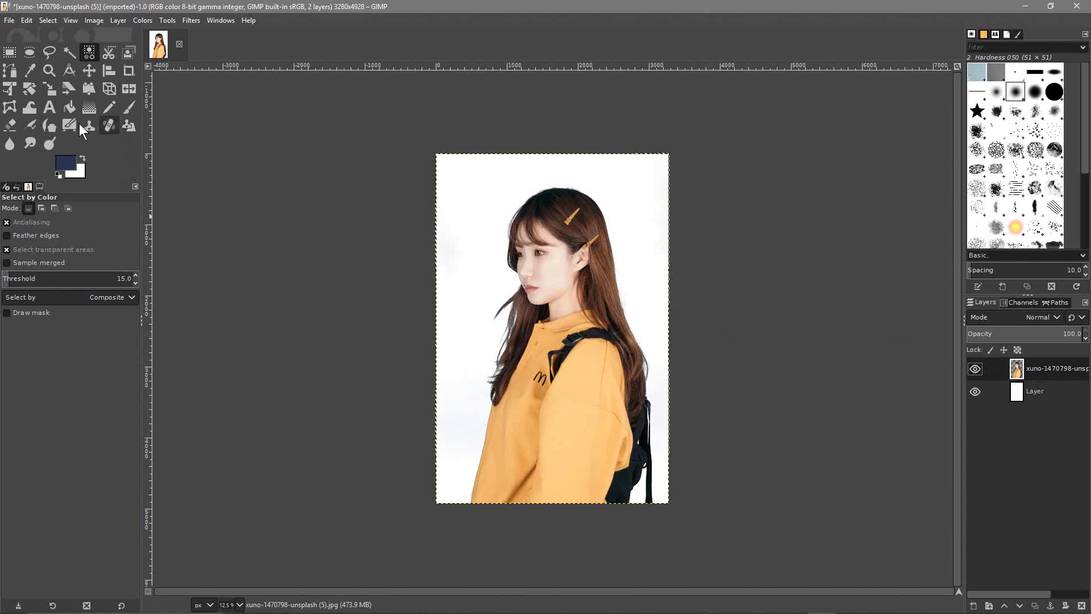
Step: Erase the leftover backdrop traces around the woman using the Eraser with the Hardness 050 brush at size 411.20
{"action": "left_click", "coordinate": [14, 126]}
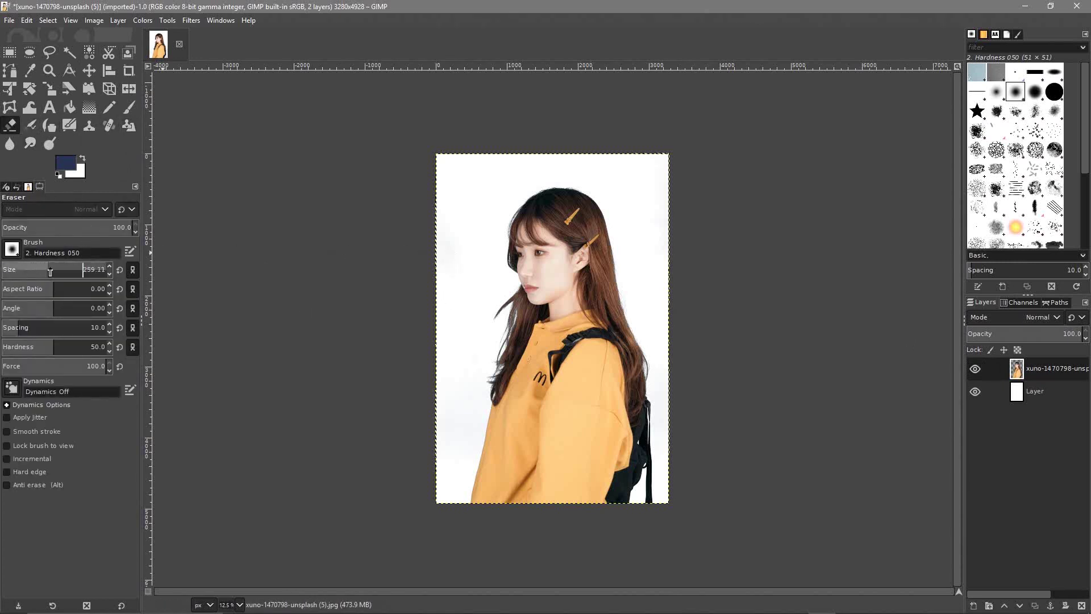
{"action": "left_click", "coordinate": [16, 248]}
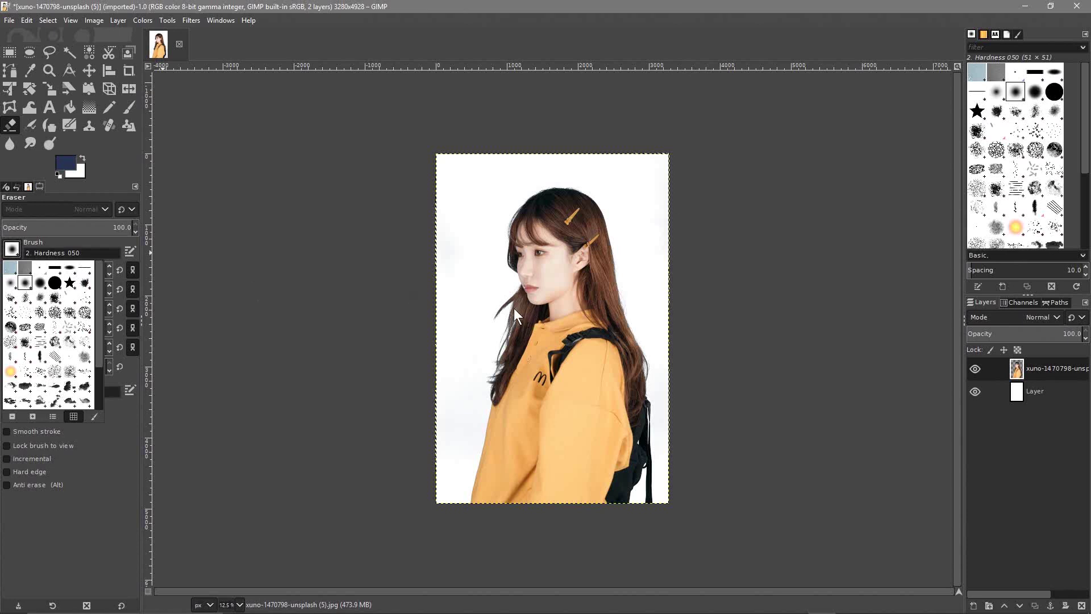
{"action": "left_click", "coordinate": [454, 266]}
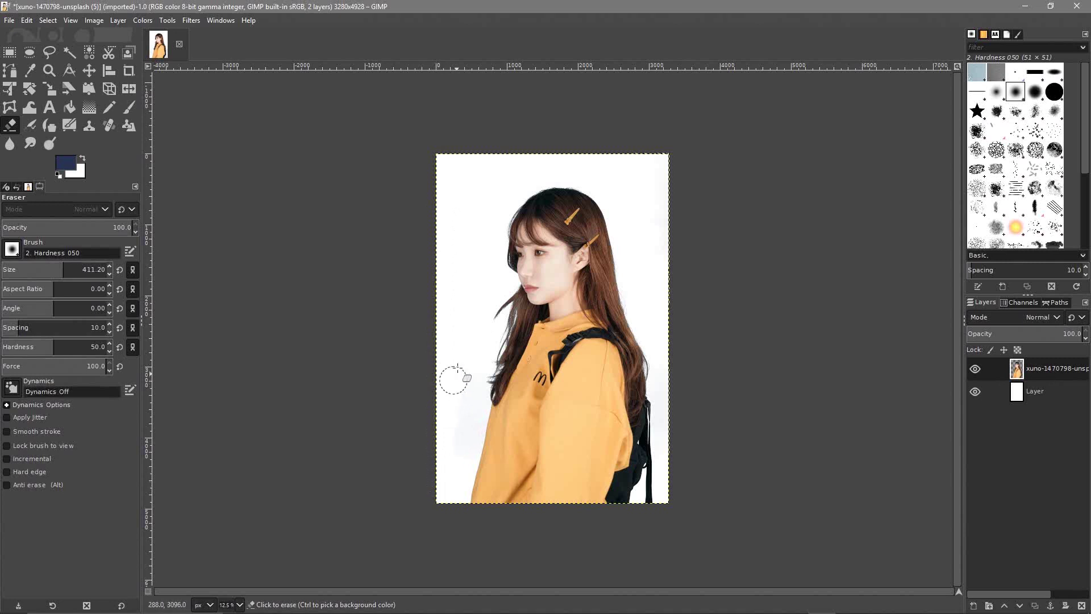
{"action": "mouse_move", "coordinate": [465, 359]}
{"action": "left_mouse_down"}
{"action": "mouse_move", "coordinate": [466, 467]}
{"action": "mouse_move", "coordinate": [453, 500]}
{"action": "left_mouse_up"}
{"action": "mouse_move", "coordinate": [596, 166]}
{"action": "left_mouse_down"}
{"action": "mouse_move", "coordinate": [653, 241]}
{"action": "mouse_move", "coordinate": [684, 338]}
{"action": "mouse_move", "coordinate": [673, 495]}
{"action": "left_mouse_up"}
{"action": "left_click", "coordinate": [424, 486]}
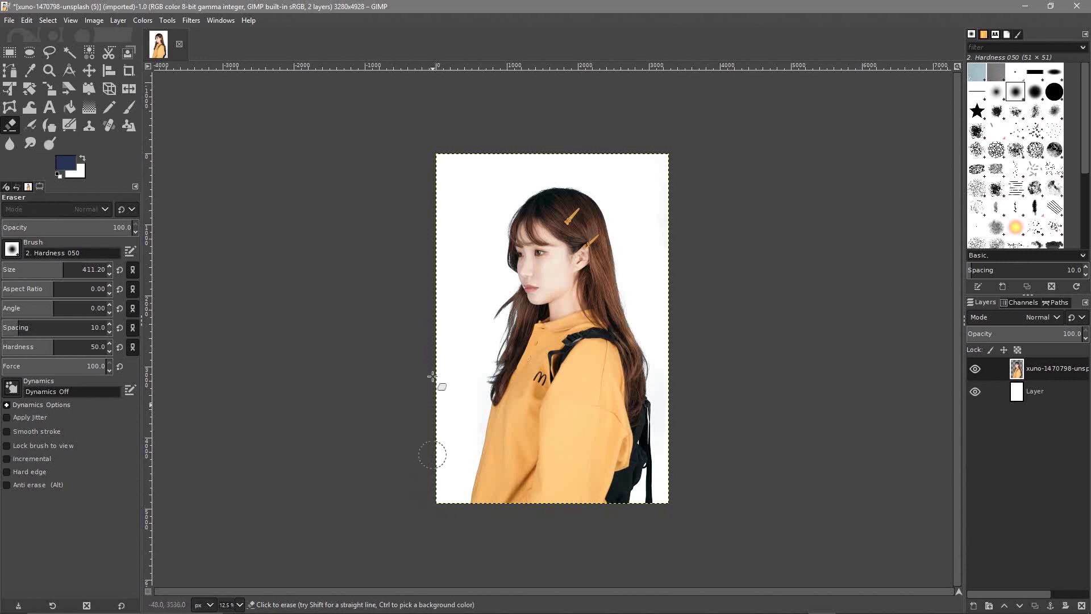
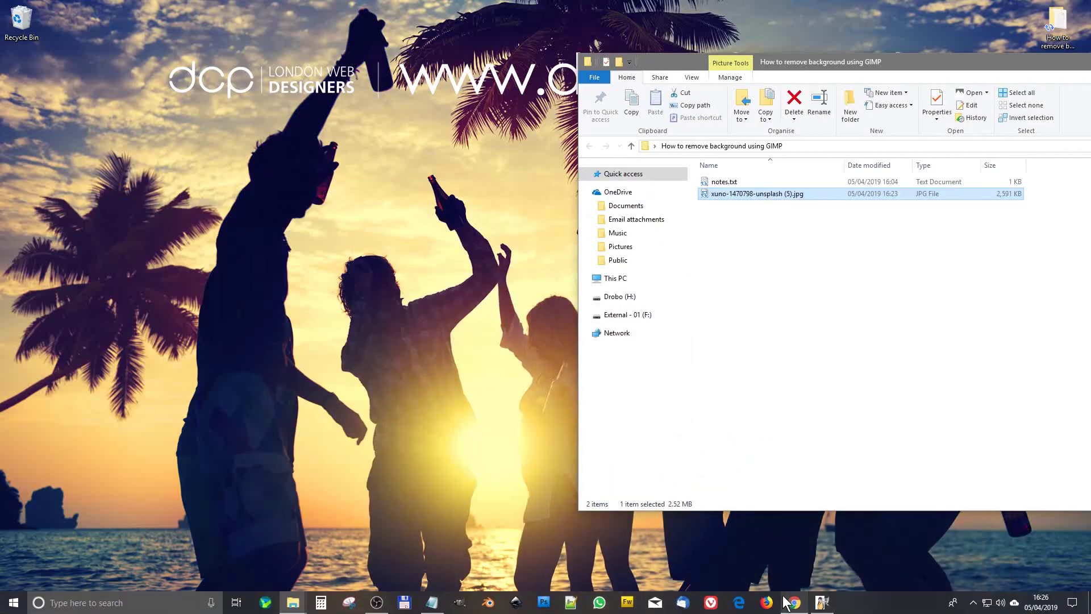
Step: Switch to the Chrome window, maximize it, and open the Textures & Patterns category from the Unsplash home page
{"action": "left_click", "coordinate": [795, 603]}
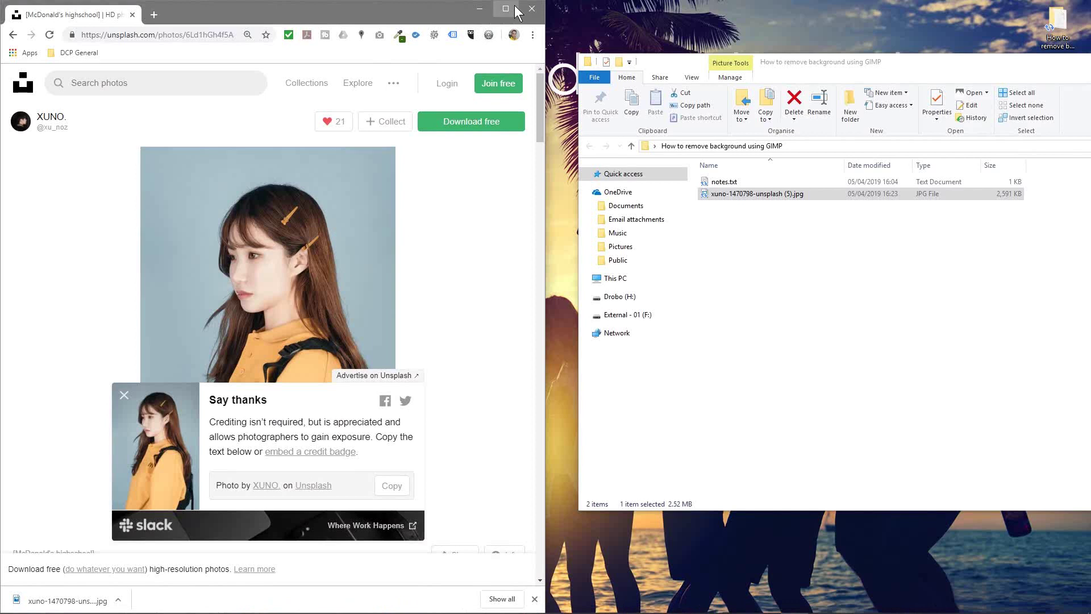
{"action": "left_click", "coordinate": [505, 9]}
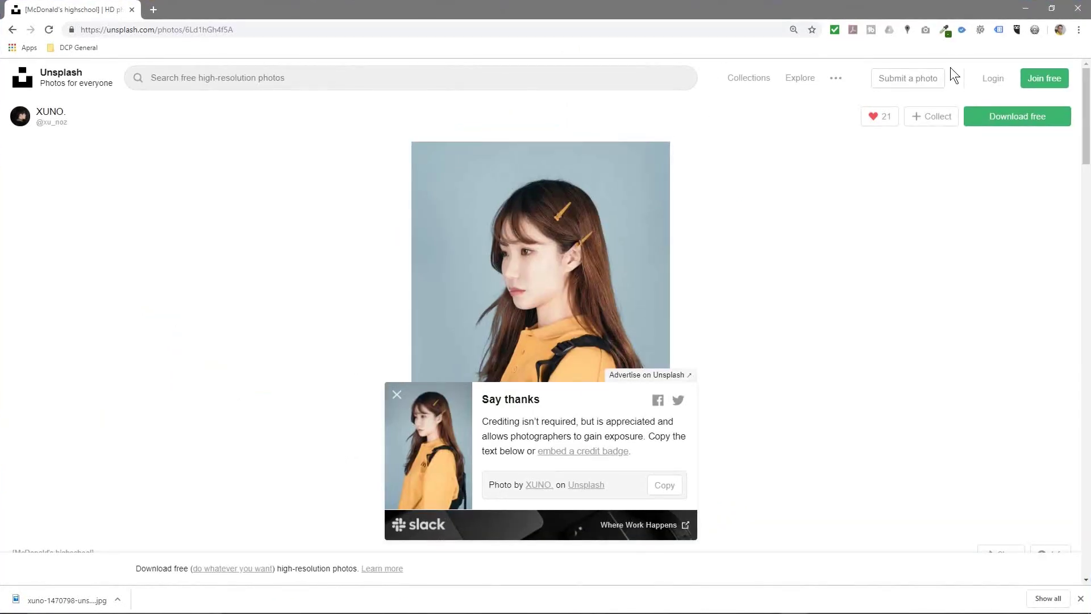
{"action": "left_click", "coordinate": [34, 85]}
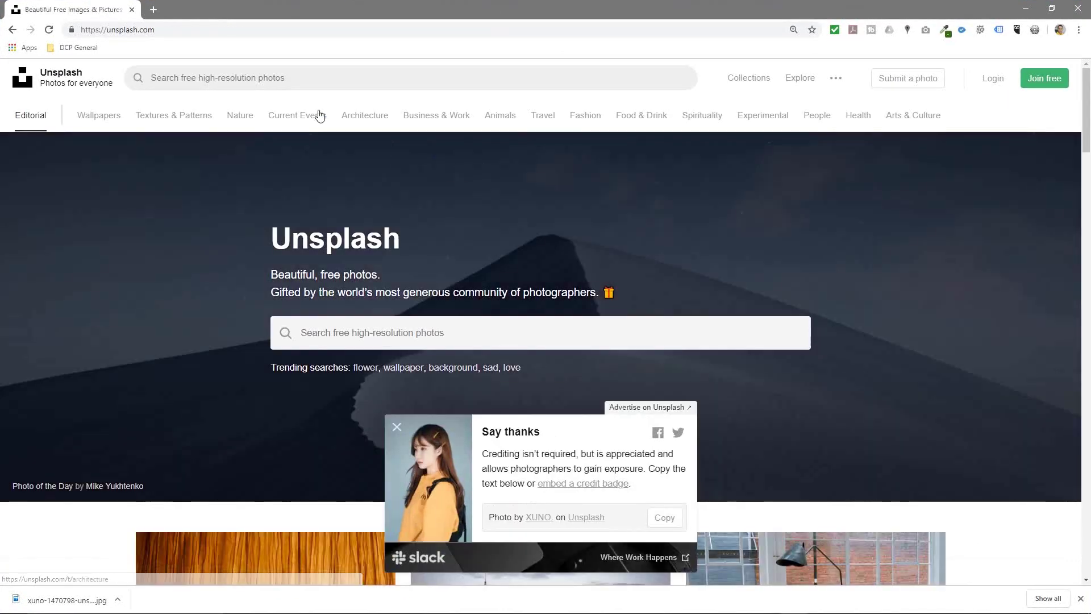
{"action": "left_click", "coordinate": [168, 117]}
Step: Dismiss the thank-you popup, browse the textures, and open the dark blue photo with colorful blurred specks and access its page address
{"action": "scroll", "coordinate": [273, 153], "scroll_direction": "down", "scroll_amount": 4}
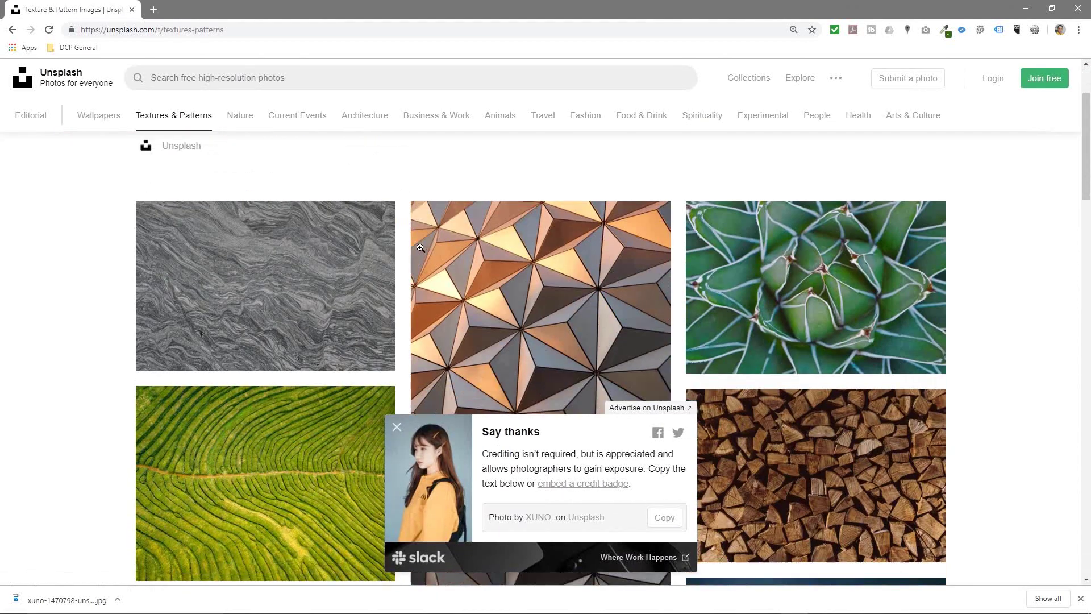
{"action": "left_click", "coordinate": [397, 431]}
{"action": "scroll", "coordinate": [501, 303], "scroll_direction": "down", "scroll_amount": 8}
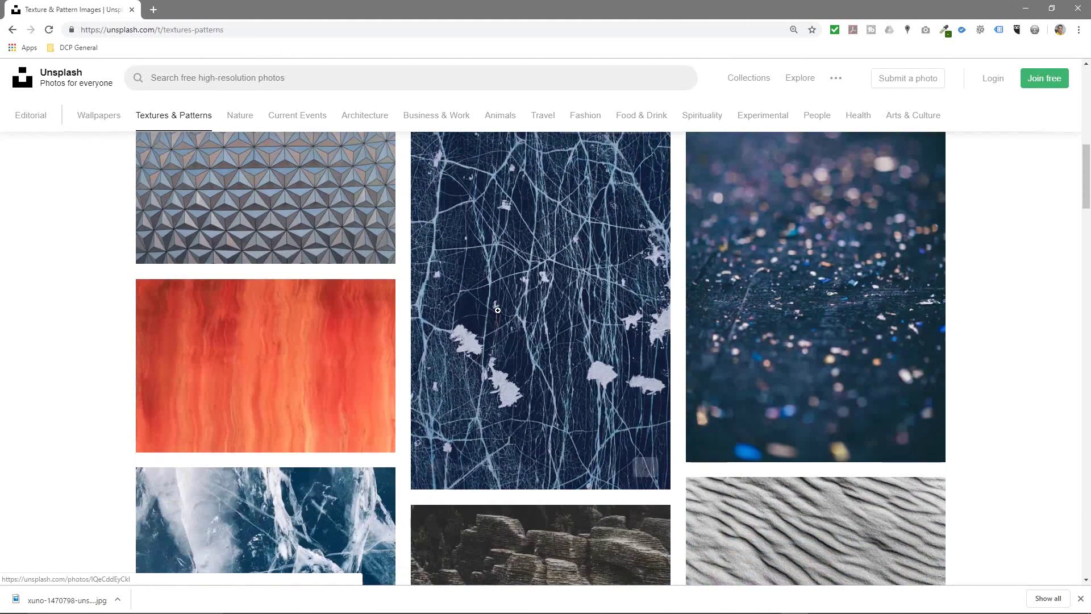
{"action": "scroll", "coordinate": [503, 302], "scroll_direction": "down", "scroll_amount": 6}
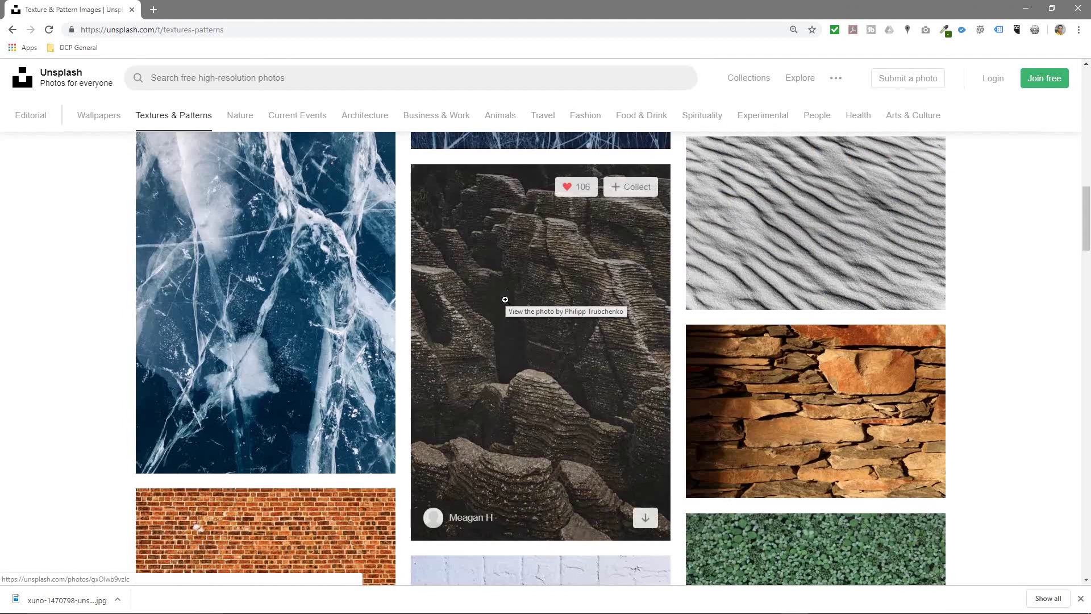
{"action": "scroll", "coordinate": [505, 300], "scroll_direction": "up", "scroll_amount": 5}
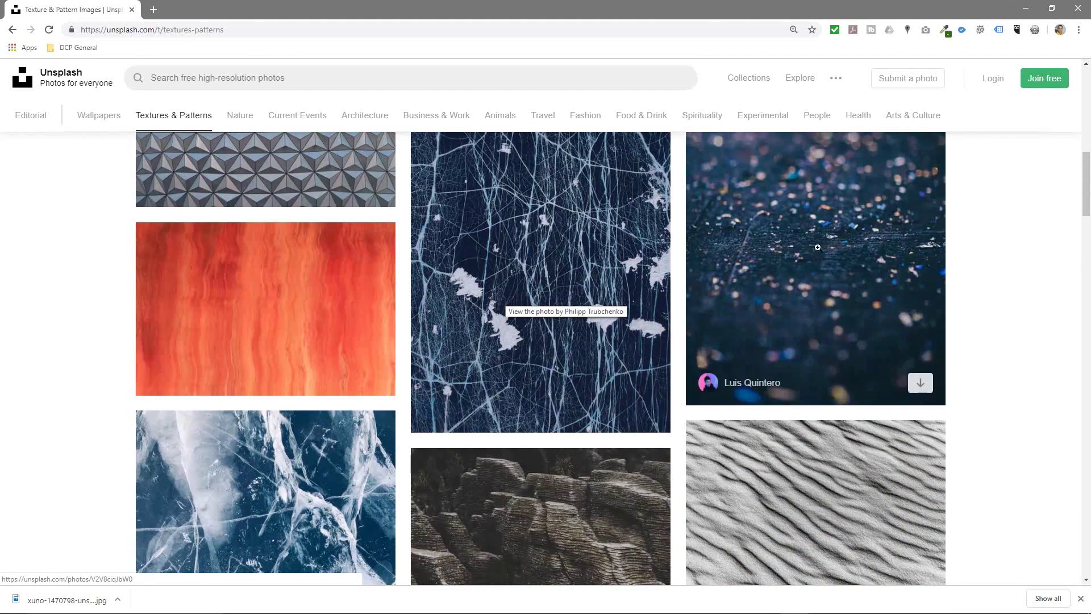
{"action": "left_click", "coordinate": [794, 229]}
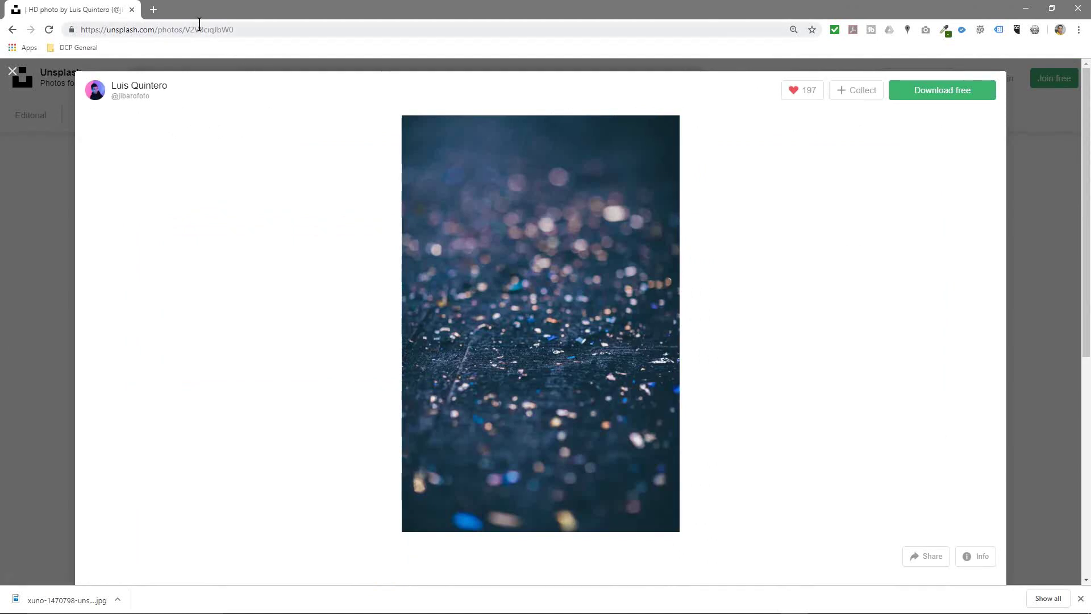
{"action": "left_click", "coordinate": [200, 30]}
{"action": "key", "text": "alt+Tab"}
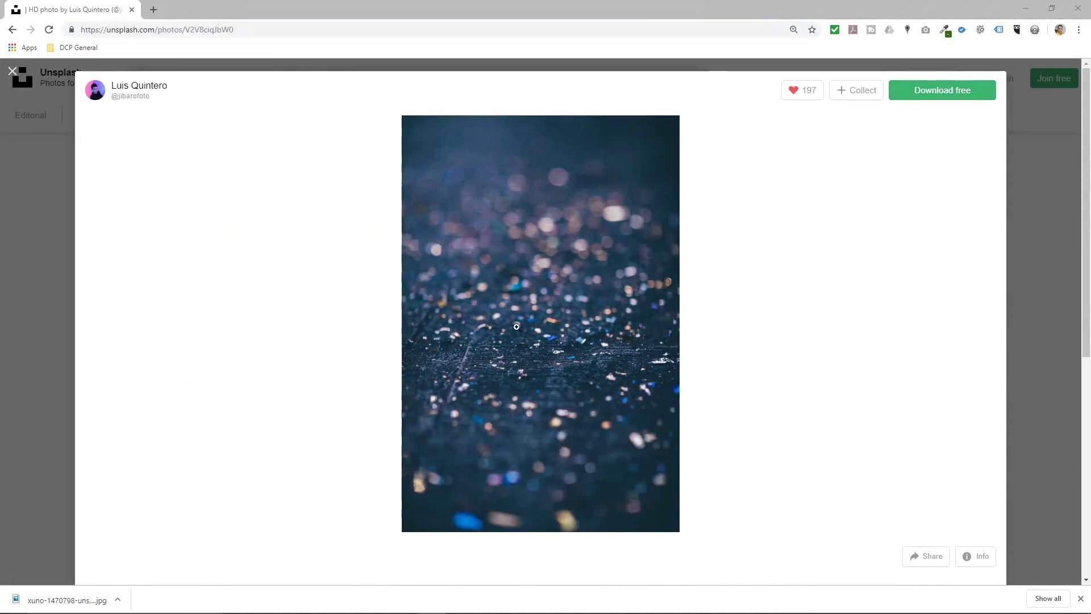
Step: Download the dark blue specks photo from Unsplash and copy it into the "How to remove background using GIMP" folder
{"action": "left_click", "coordinate": [899, 94]}
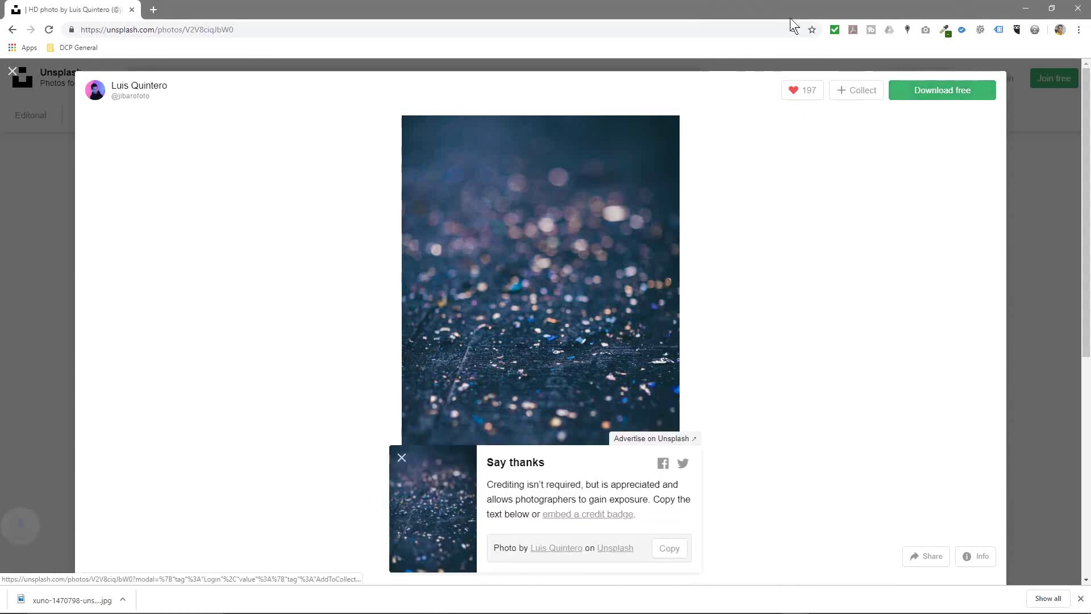
{"action": "key", "text": "super+Left"}
{"action": "left_click", "coordinate": [719, 169]}
{"action": "left_click_drag", "start_coordinate": [67, 600], "coordinate": [717, 168]}
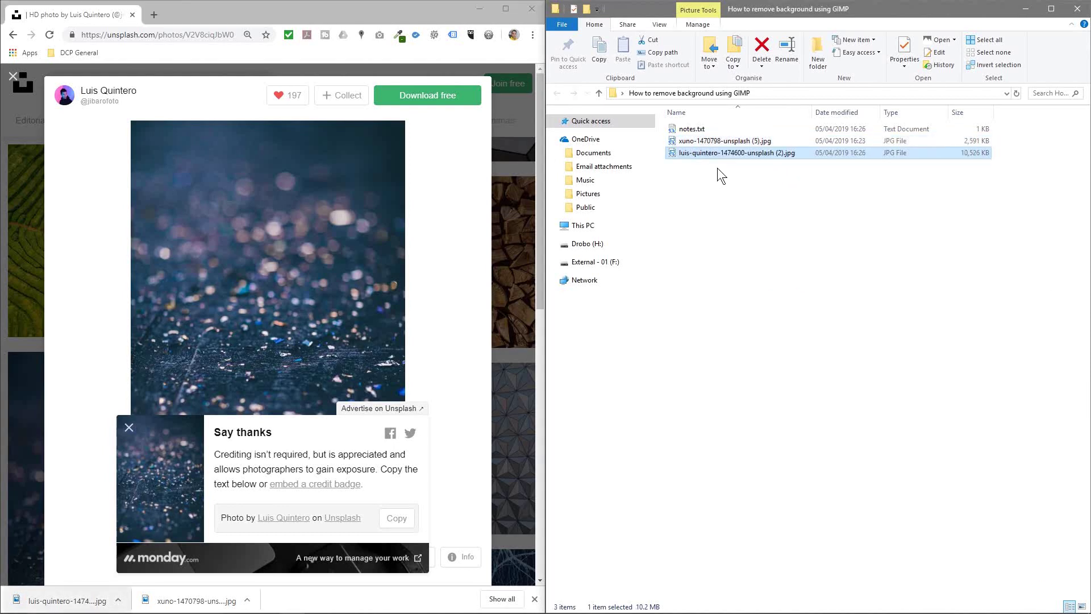
Step: Move the project folder window aside, close the browser, and switch back to GIMP
{"action": "left_click_drag", "start_coordinate": [765, 24], "coordinate": [932, 77]}
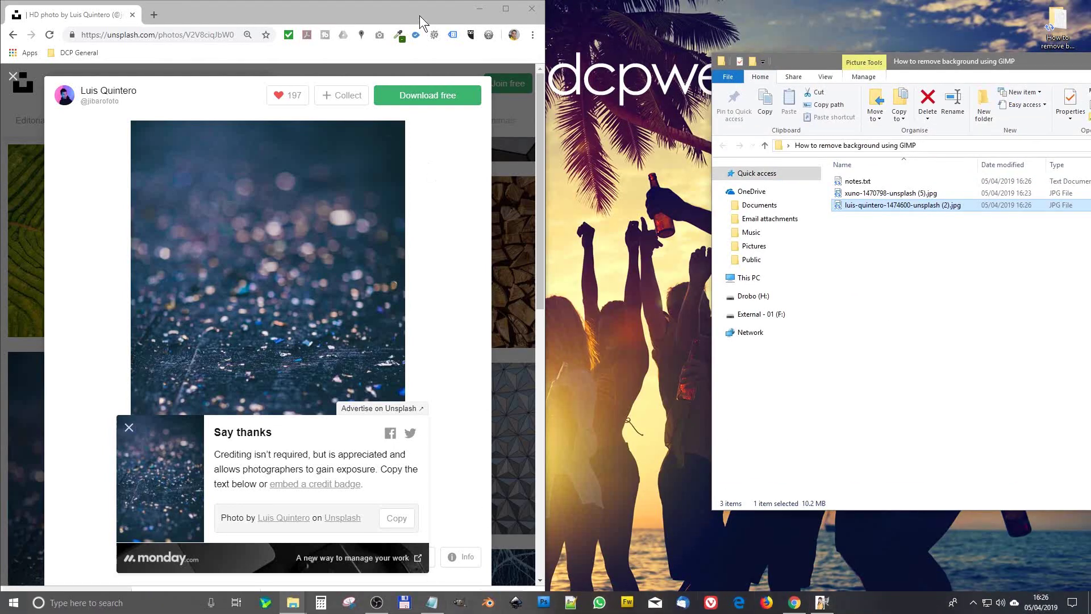
{"action": "left_click", "coordinate": [530, 9]}
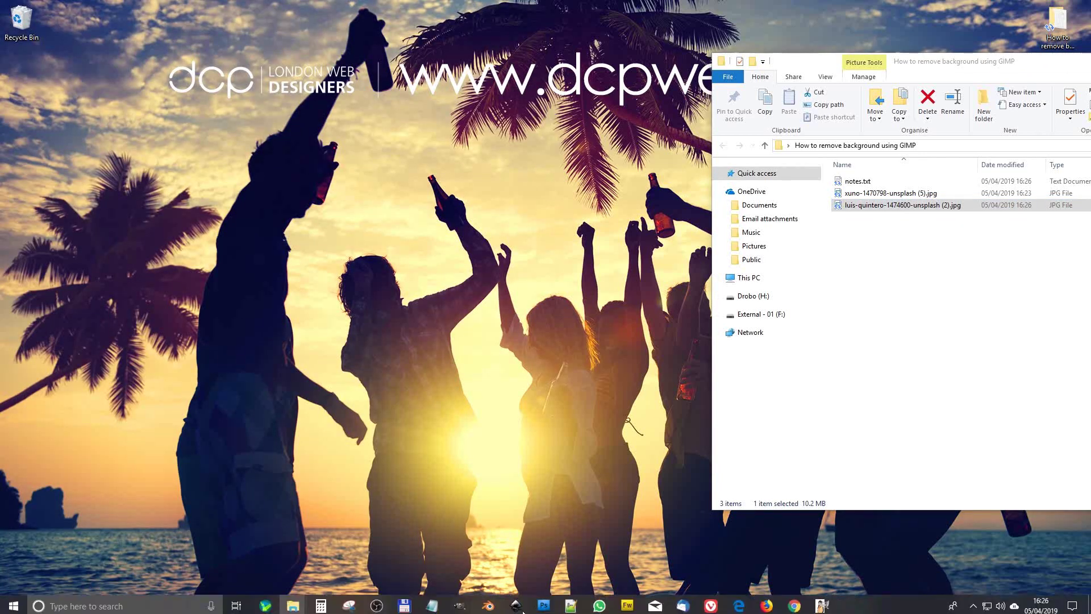
{"action": "right_click", "coordinate": [461, 606]}
{"action": "left_click", "coordinate": [596, 500]}
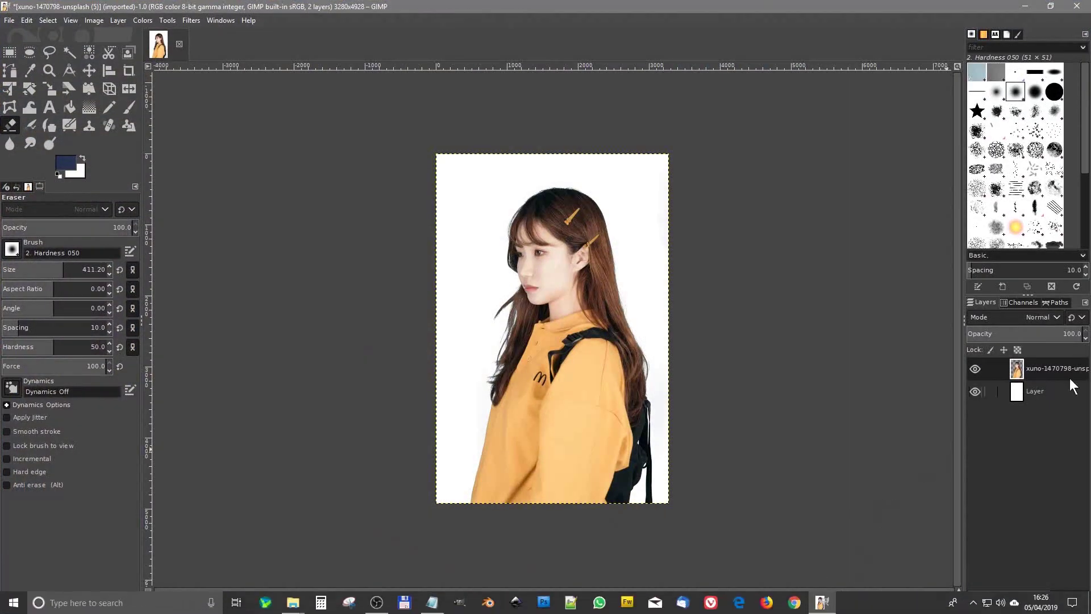
Step: Bring the project folder window in front of GIMP and preview the downloaded texture photo in the image viewer
{"action": "key", "text": "alt+Tab"}
{"action": "left_click_drag", "start_coordinate": [918, 63], "coordinate": [509, 63]}
{"action": "double_click", "coordinate": [393, 179]}
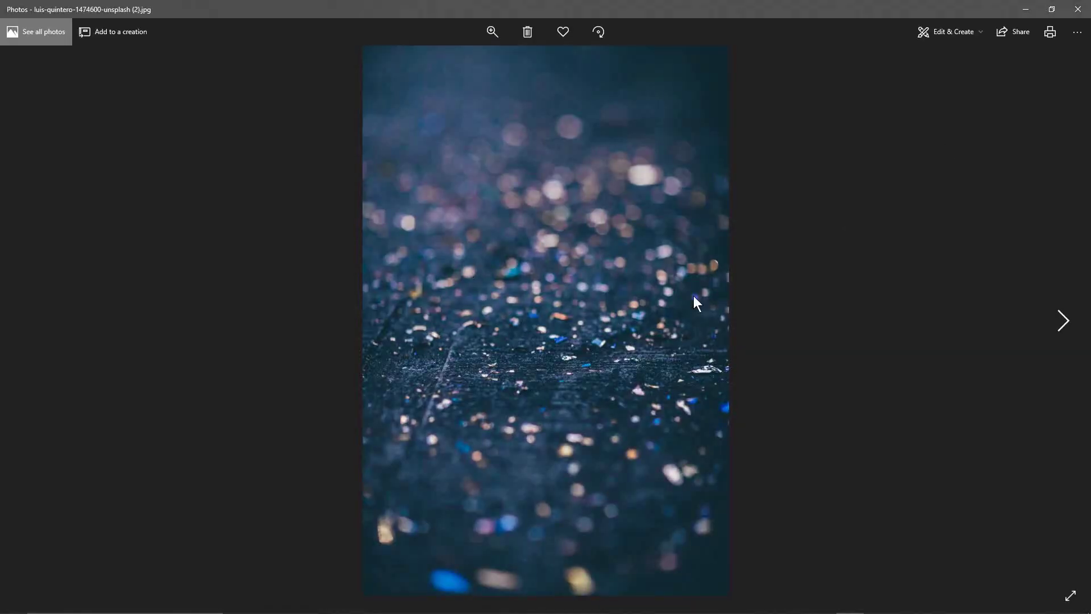
{"action": "left_click", "coordinate": [1078, 9]}
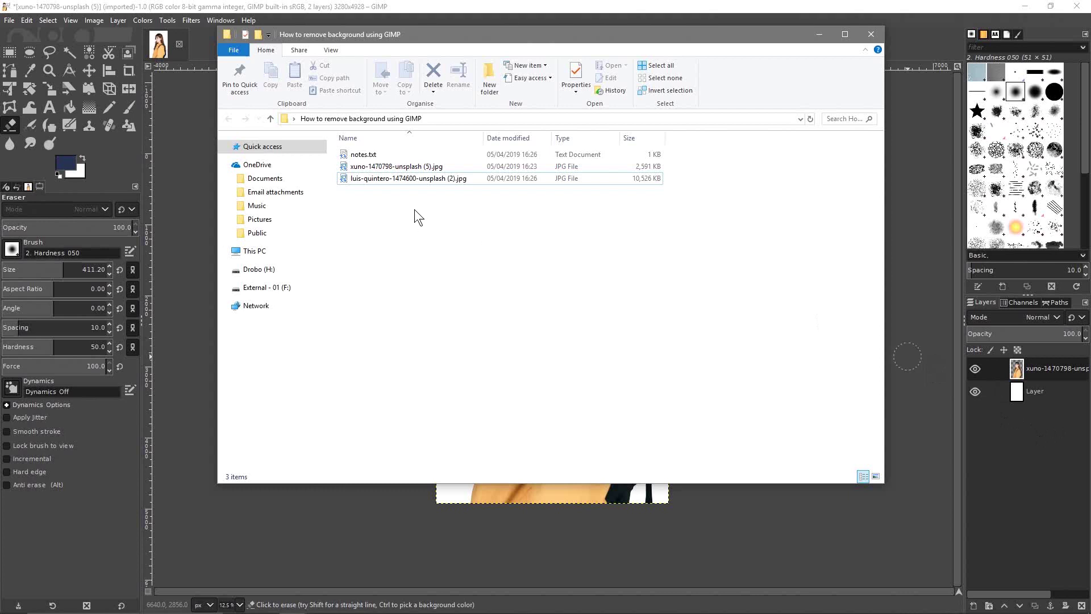
Step: Add the texture photo from the folder as a layer, converting its color profile, and place the white layer beneath it
{"action": "left_click_drag", "start_coordinate": [383, 179], "coordinate": [1037, 434]}
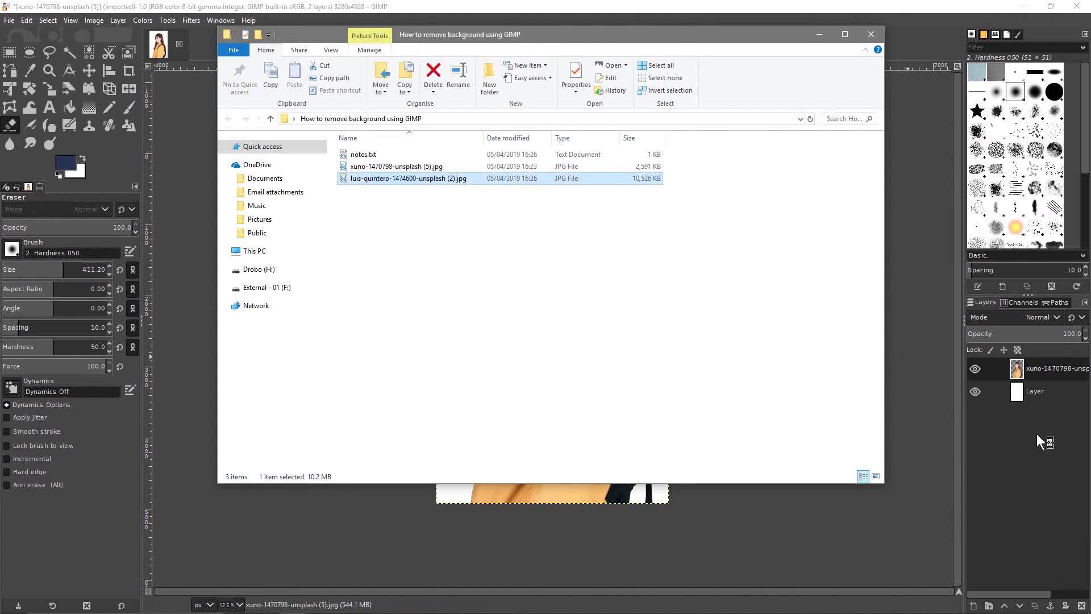
{"action": "left_click", "coordinate": [320, 211]}
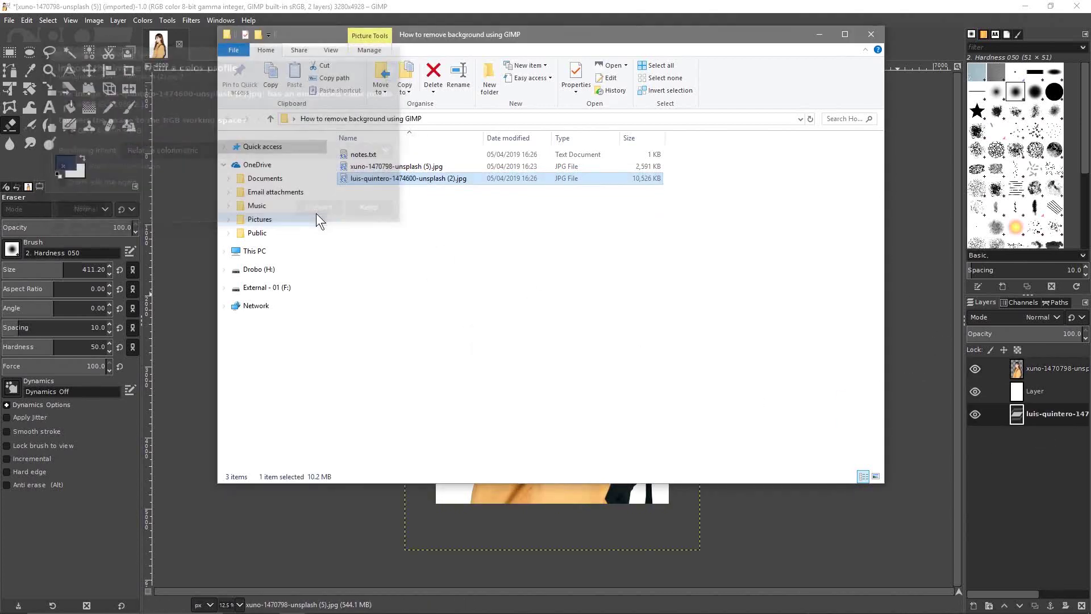
{"action": "left_click", "coordinate": [551, 16]}
{"action": "left_click", "coordinate": [1028, 393]}
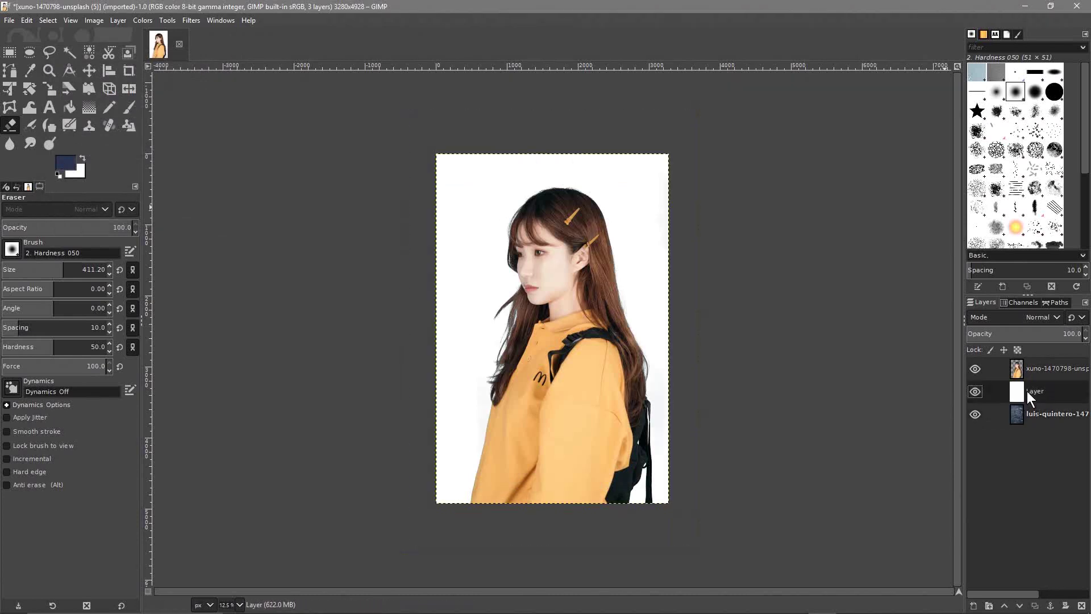
{"action": "left_click_drag", "start_coordinate": [1031, 392], "coordinate": [1036, 425]}
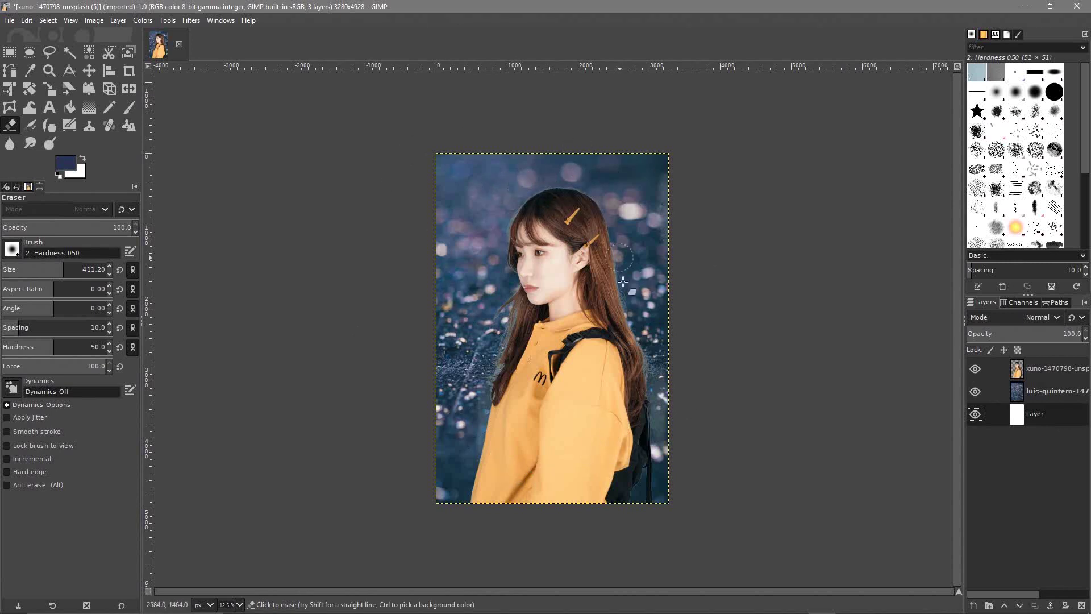
Step: Compare the extents of the texture and portrait layers by activating each, ending on the texture layer
{"action": "left_click", "coordinate": [1022, 394]}
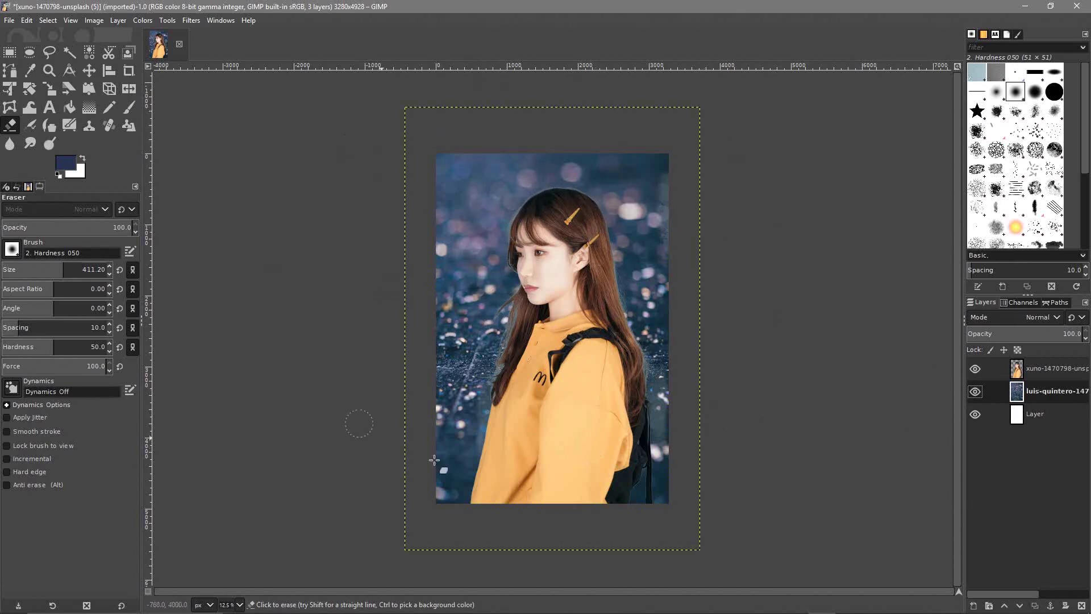
{"action": "left_click", "coordinate": [1040, 369]}
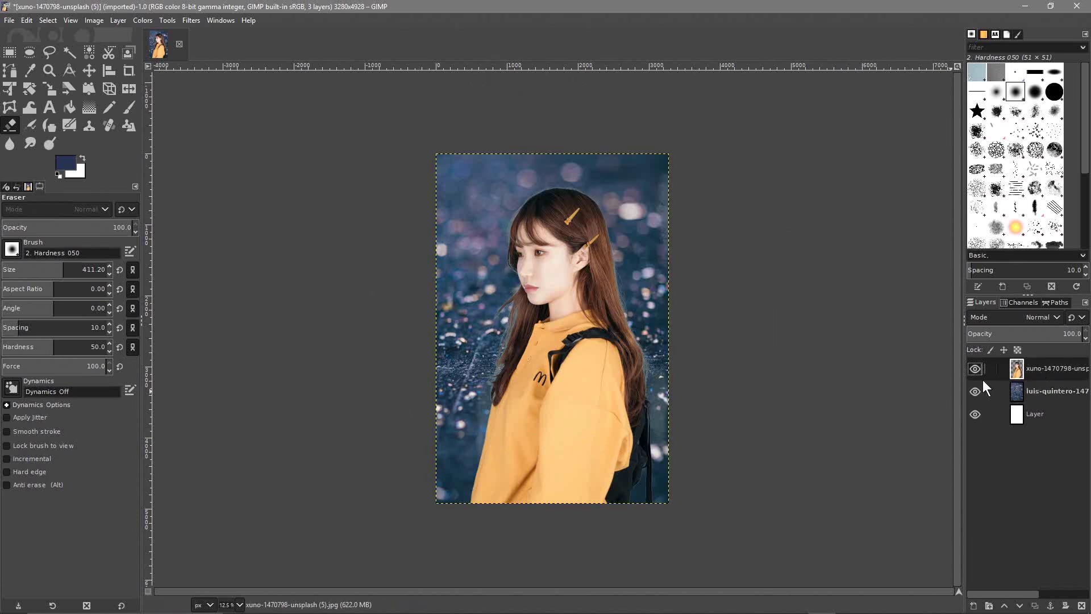
{"action": "left_click", "coordinate": [1041, 392]}
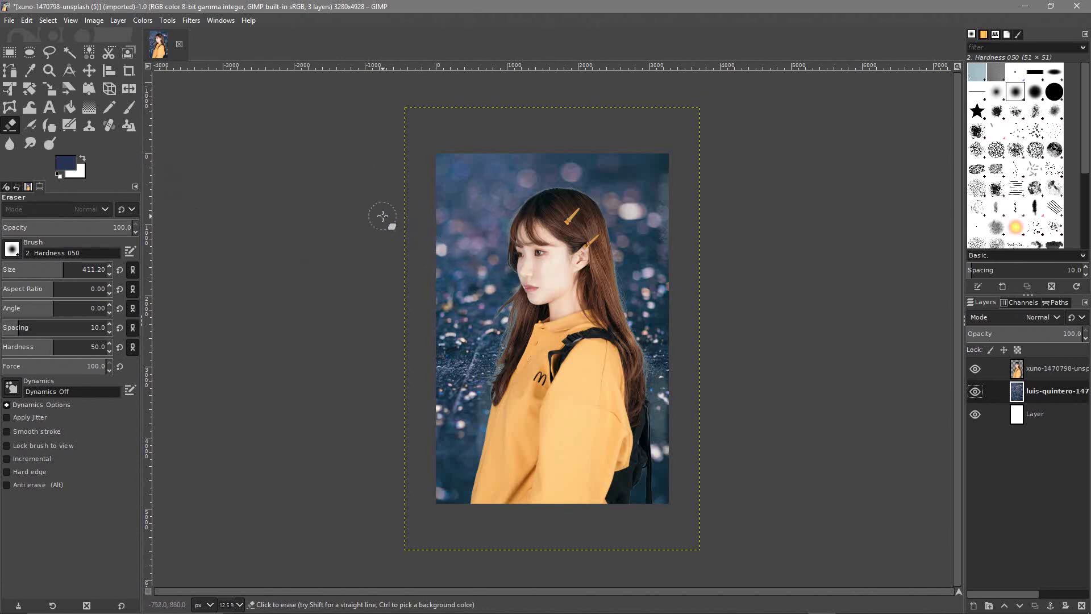
Step: Set up an export of the composite as a JPEG image named "xuno-1470798-unsplash (5)-01.jpg" in the project folder
{"action": "left_click", "coordinate": [9, 20]}
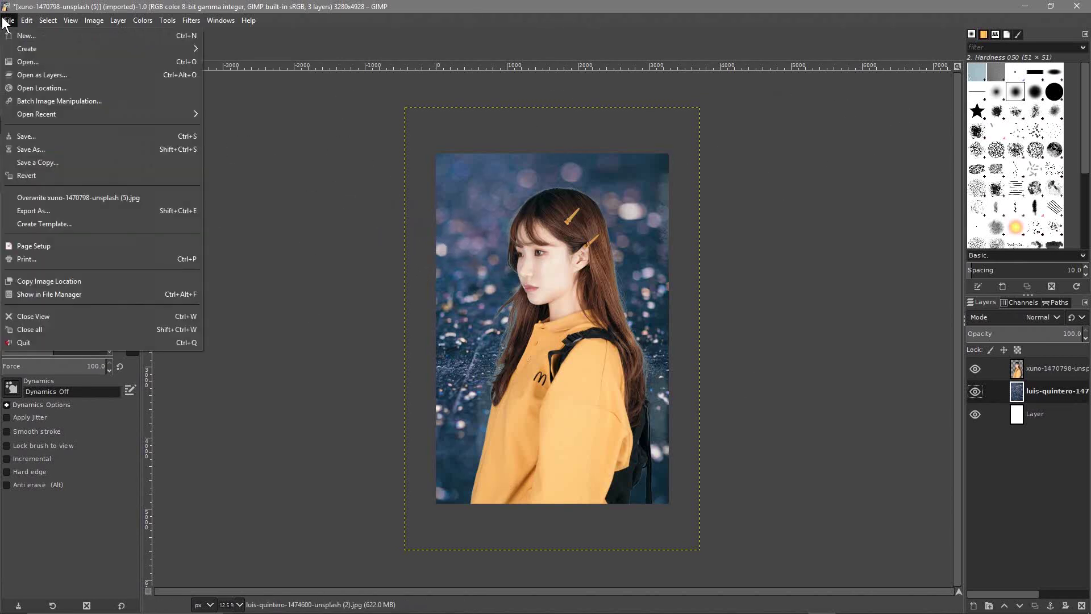
{"action": "left_click", "coordinate": [42, 213]}
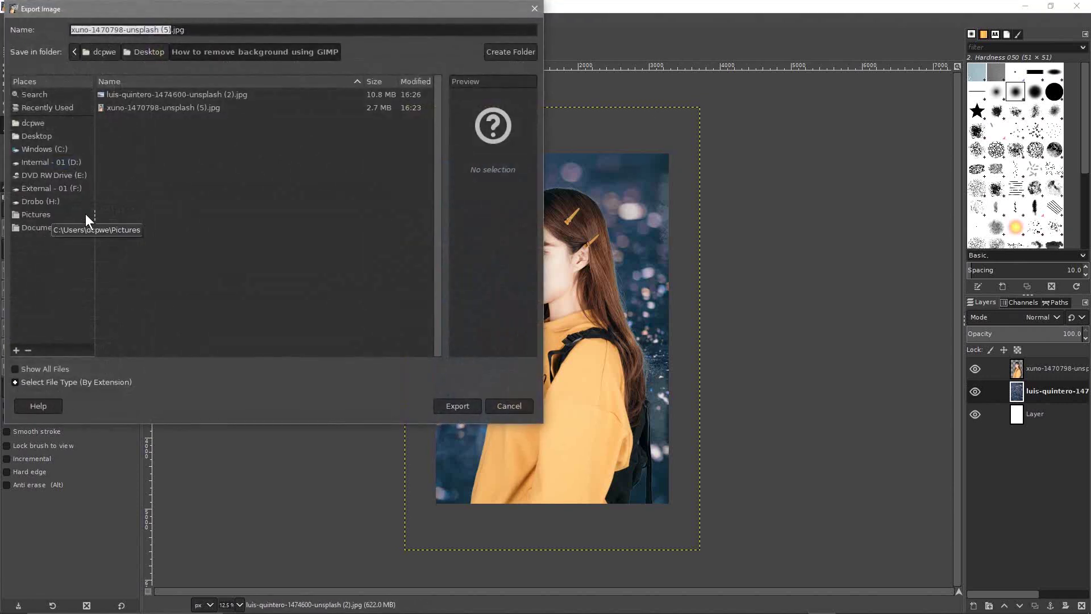
{"action": "left_click", "coordinate": [110, 384]}
{"action": "scroll", "coordinate": [60, 336], "scroll_direction": "down", "scroll_amount": 5}
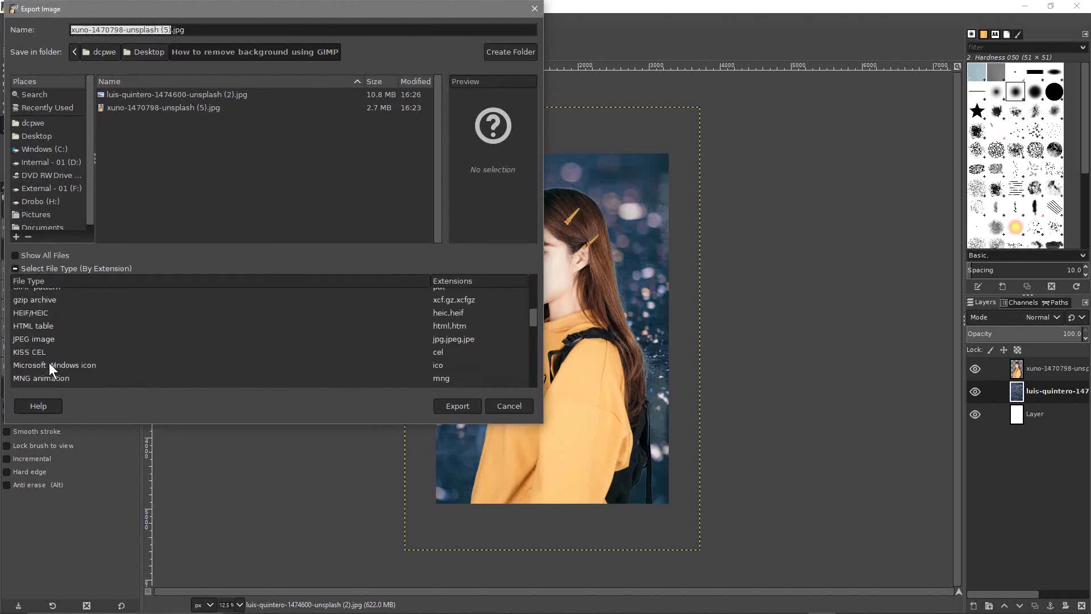
{"action": "left_click", "coordinate": [50, 340]}
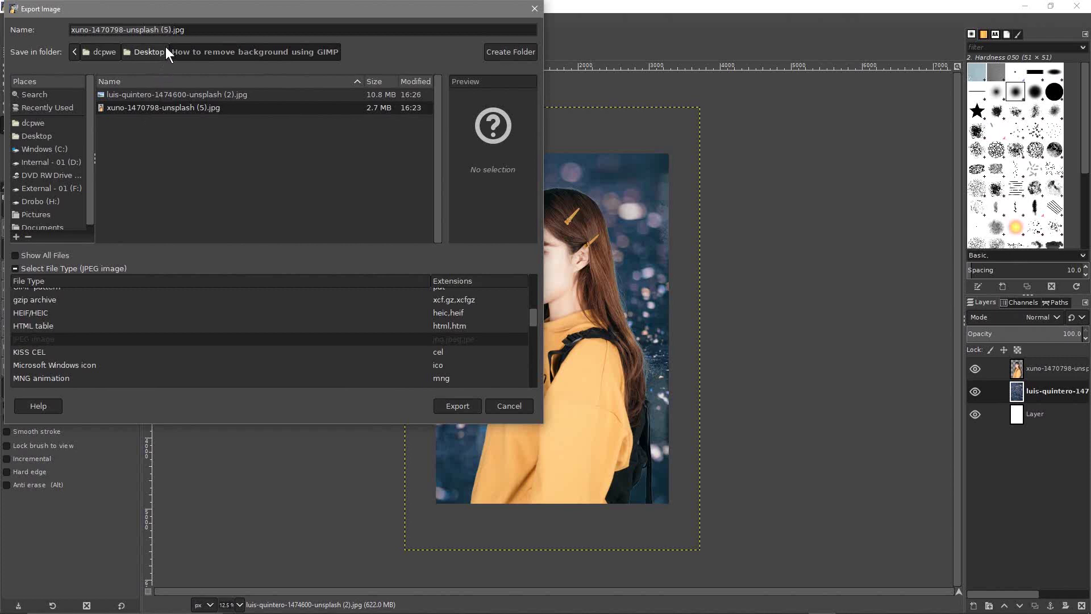
{"action": "type", "text": "-01"}
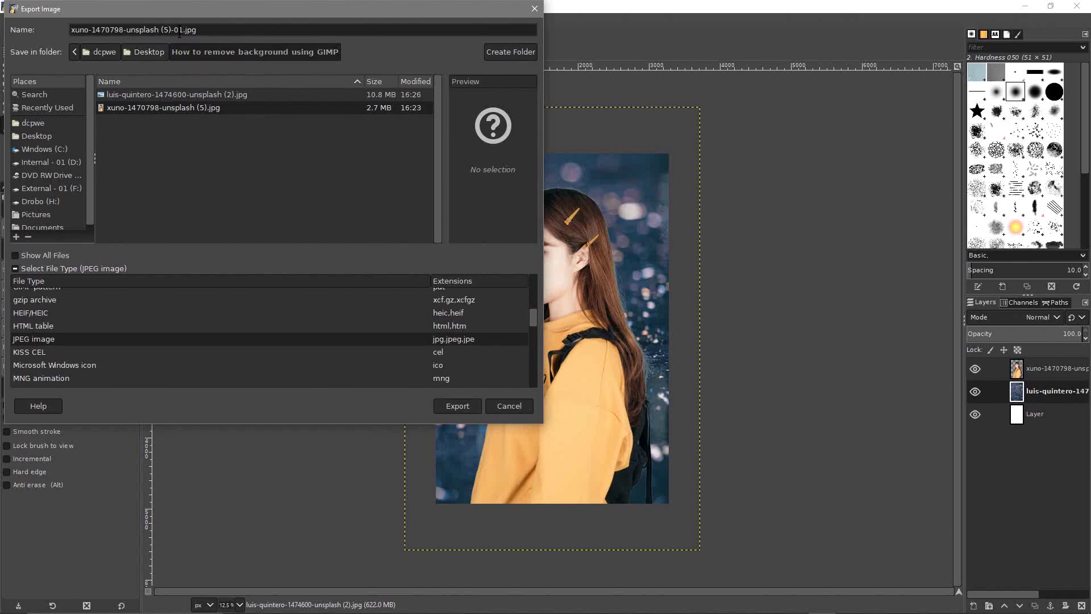
Step: Export the JPEG at quality 90 and quit GIMP, discarding the unsaved changes
{"action": "left_click", "coordinate": [457, 405]}
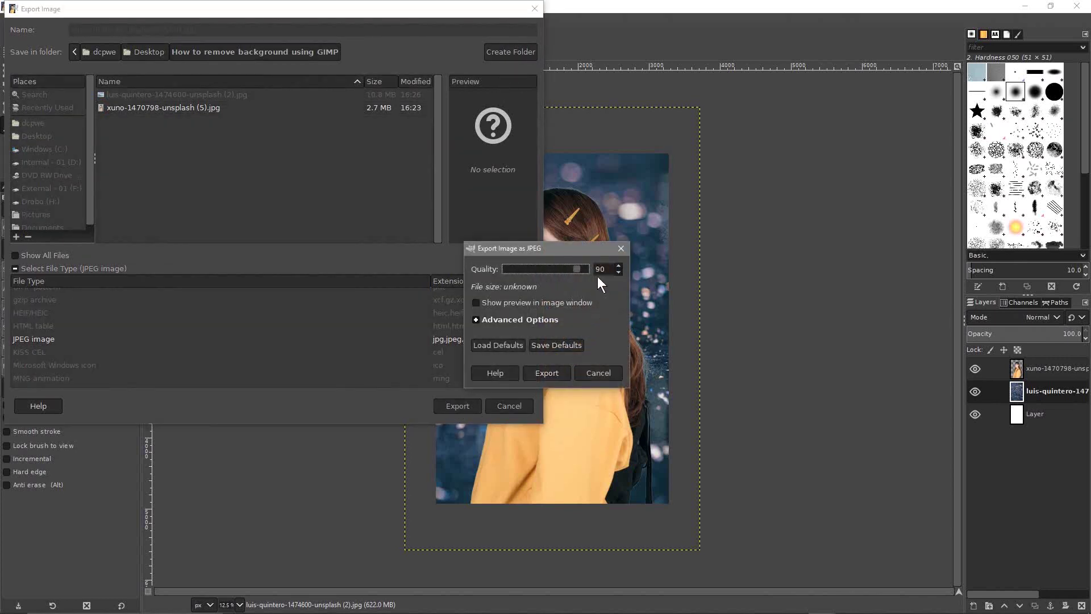
{"action": "left_click", "coordinate": [562, 369]}
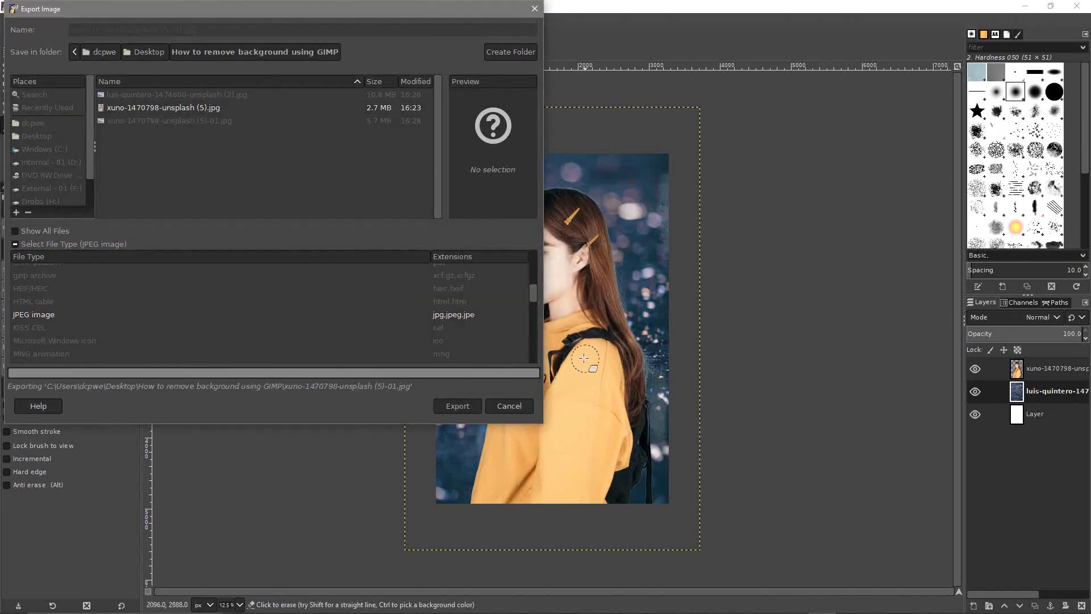
{"action": "left_click", "coordinate": [1076, 7]}
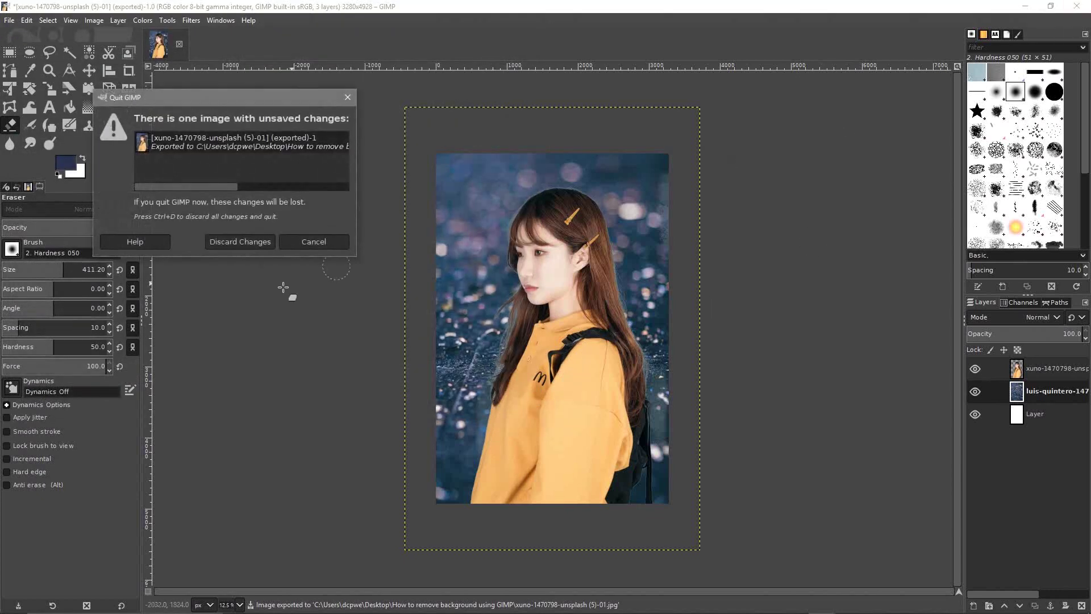
{"action": "left_click", "coordinate": [228, 247]}
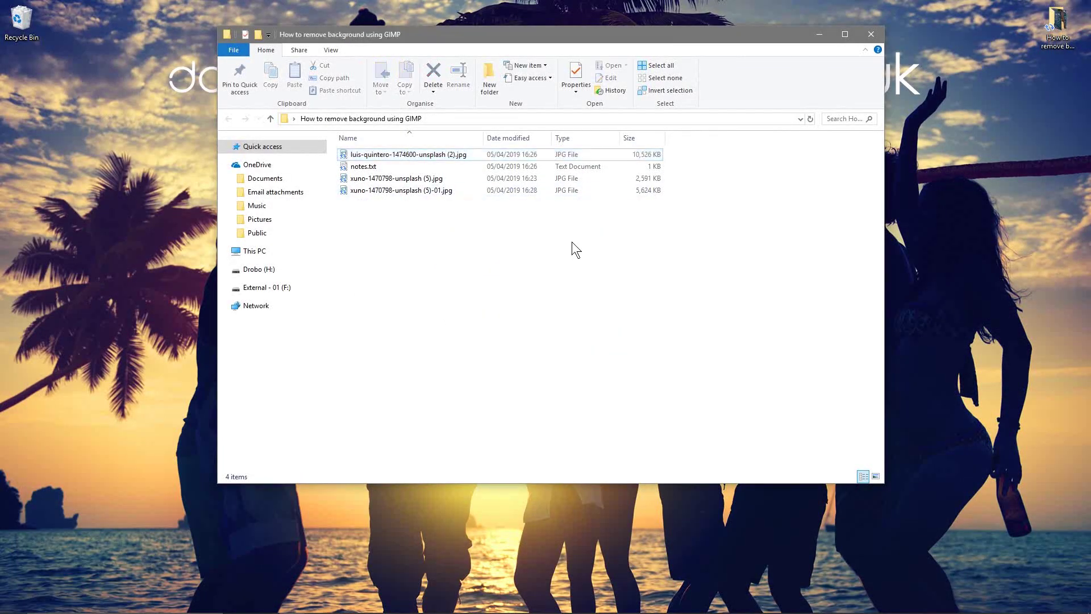
Step: Show the folder files as large thumbnails and view the original portrait and the exported version side by side
{"action": "left_click", "coordinate": [875, 476]}
{"action": "double_click", "coordinate": [493, 170]}
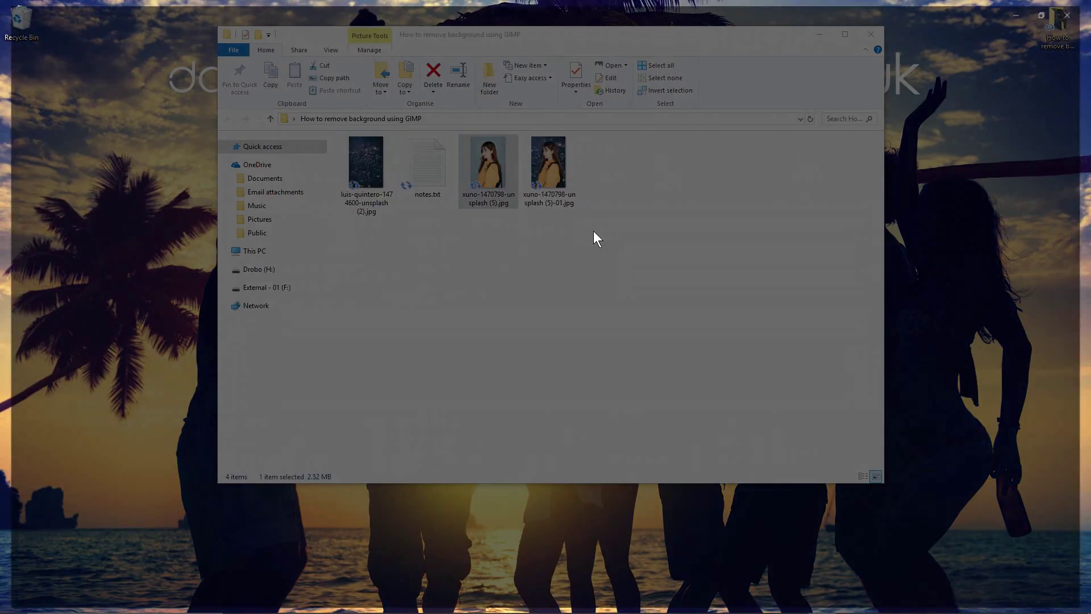
{"action": "key", "text": "super"}
{"action": "key", "text": "super"}
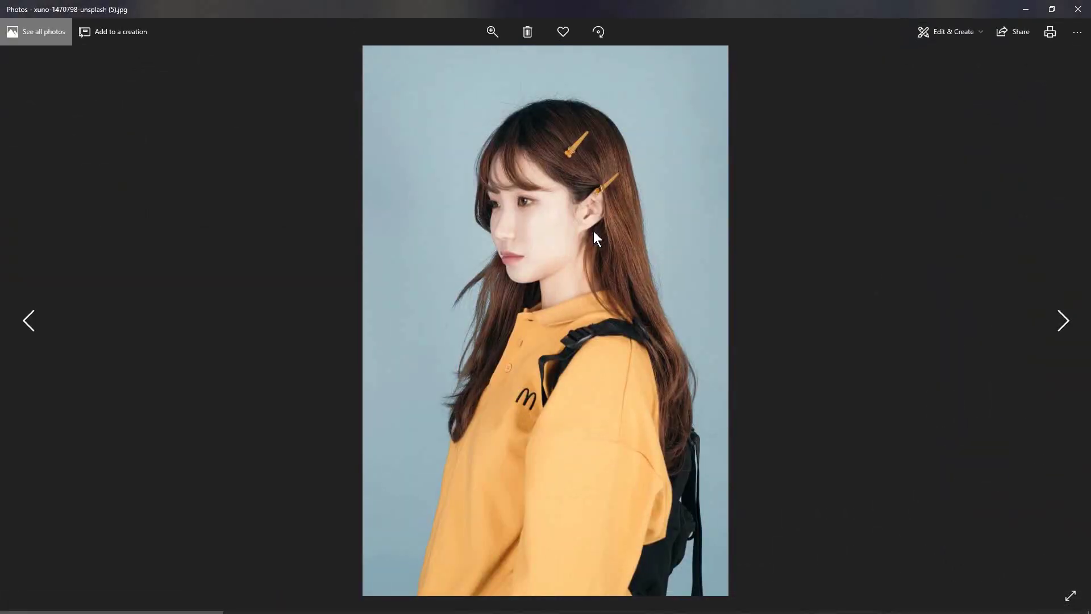
{"action": "key", "text": "super+Left"}
{"action": "left_click", "coordinate": [658, 182]}
{"action": "left_click", "coordinate": [879, 141]}
{"action": "double_click", "coordinate": [878, 141]}
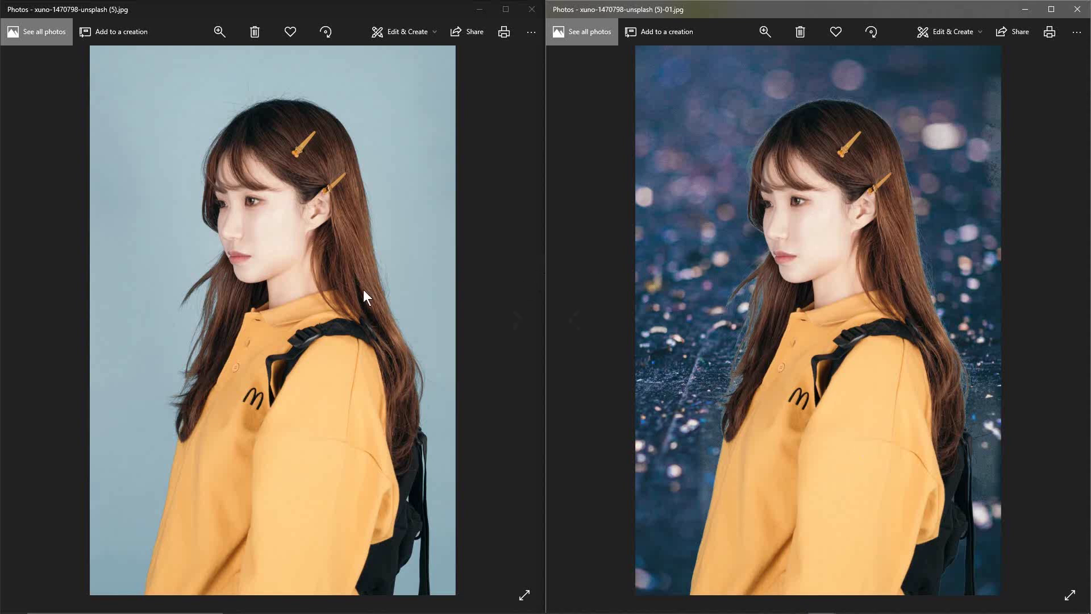
Step: Close both photo viewer windows and the project folder window
{"action": "left_click", "coordinate": [533, 12]}
{"action": "left_click", "coordinate": [1069, 11]}
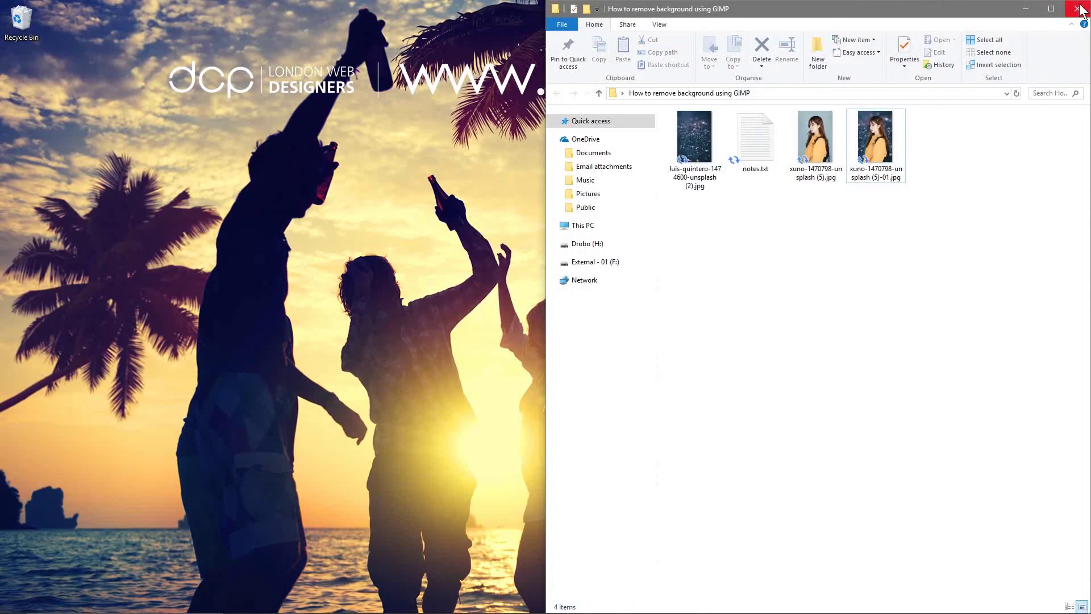
{"action": "left_click", "coordinate": [1078, 9]}
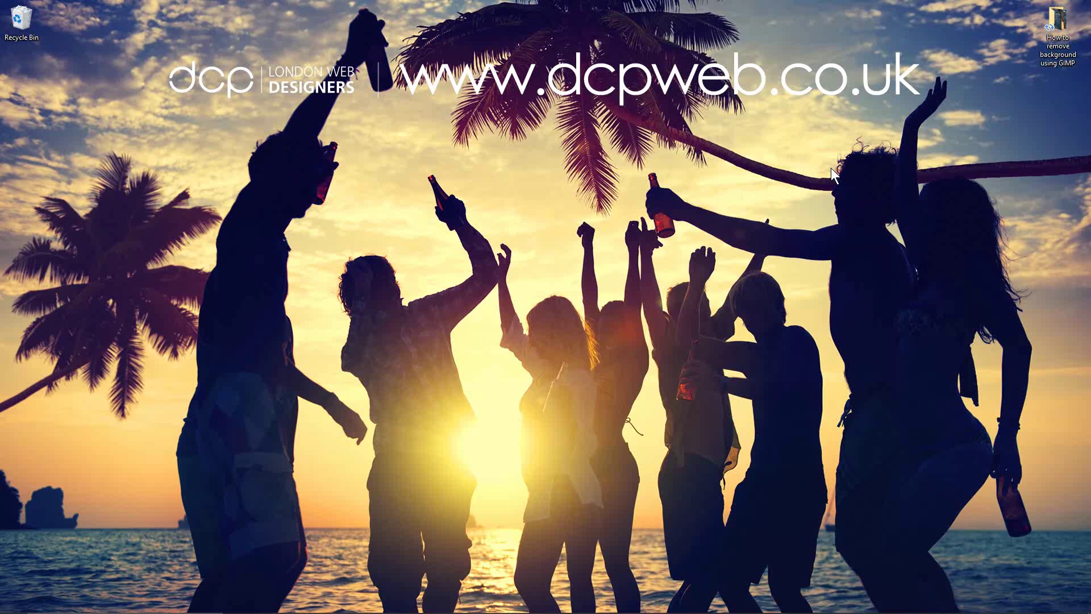